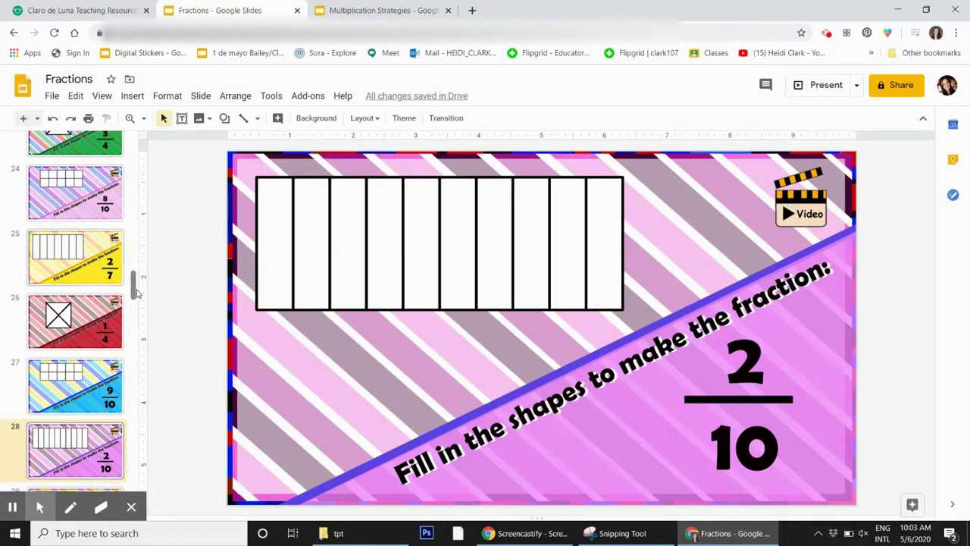
View the Digital FRACTIONS title and Teacher instructions slides, then open the slide 4 fraction-bar activity
left_click(134, 295)
left_click_drag(134, 295, 160, 158)
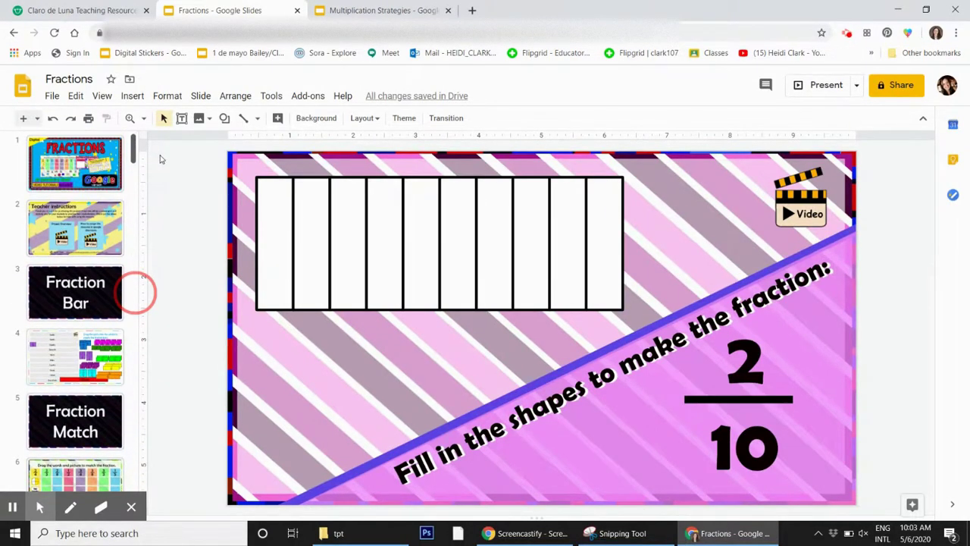
left_click(58, 177)
left_click(40, 232)
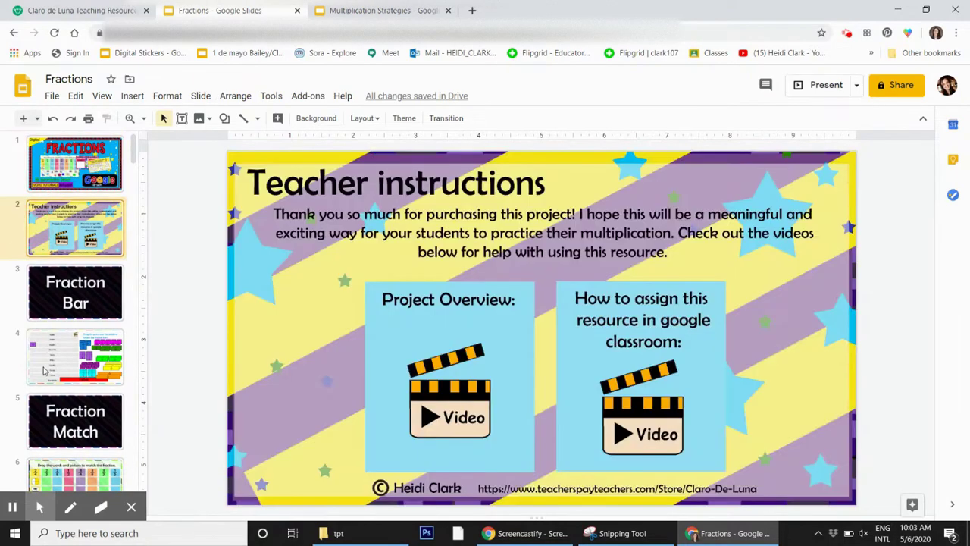
left_click(43, 362)
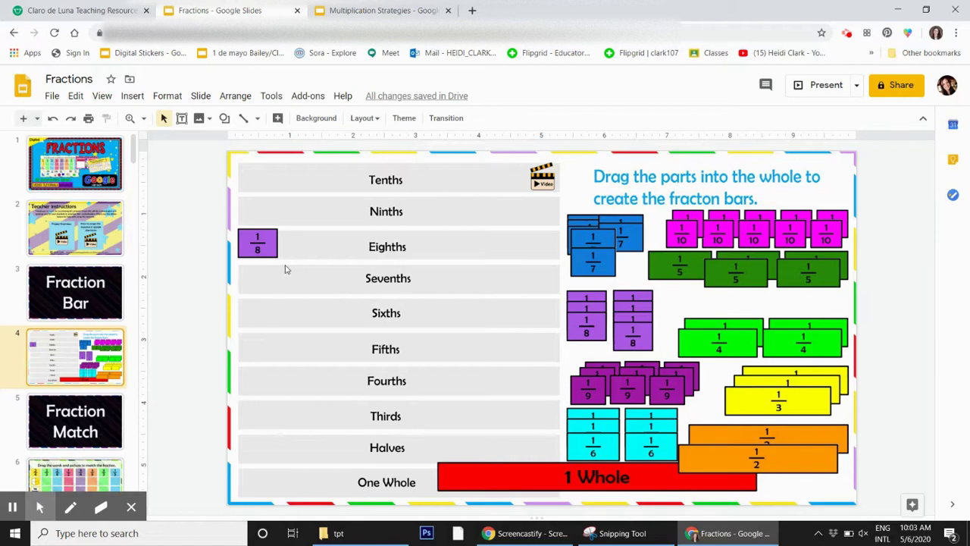
Return the 1/8 piece to the eighths pile, preview the Fraction Match slides, and come back to slide 4
left_click_drag(258, 255, 581, 349)
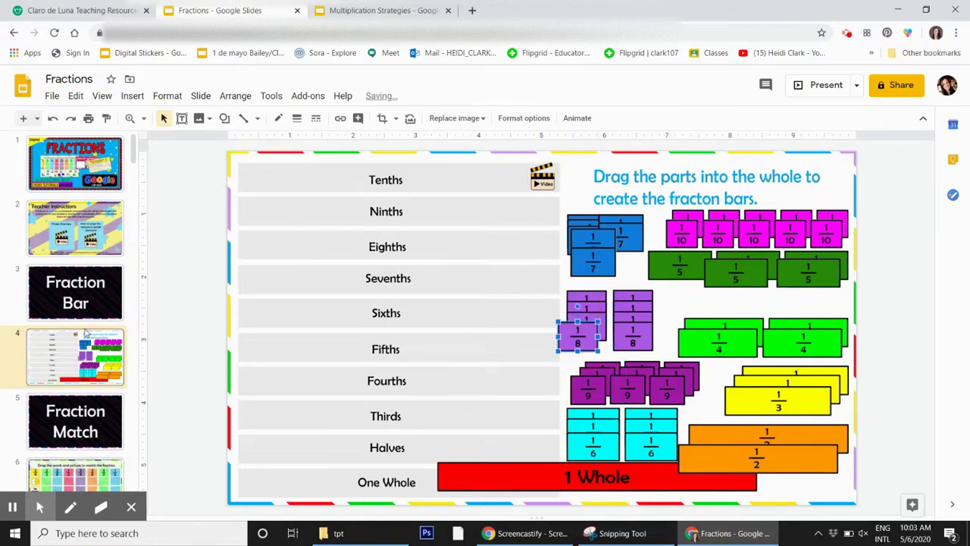
left_click(68, 432)
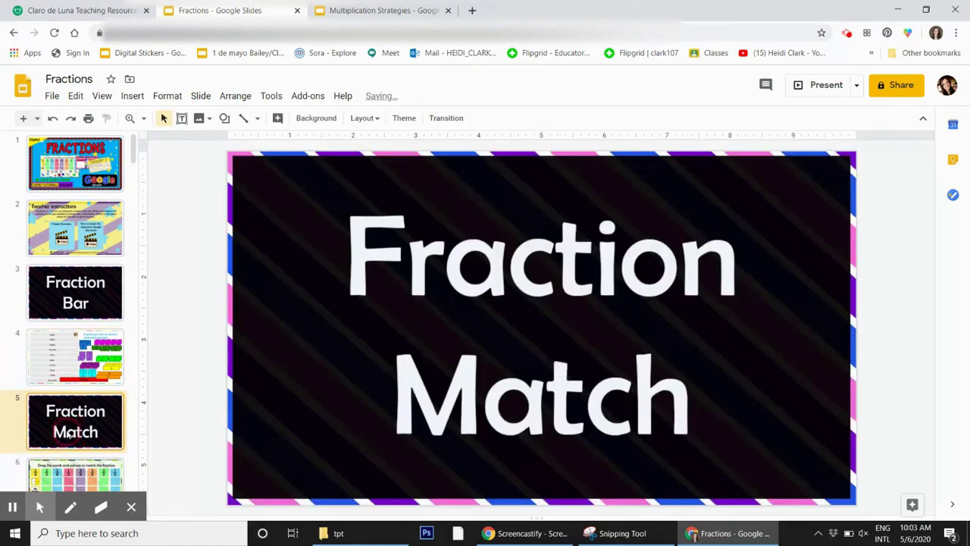
left_click_drag(135, 145, 135, 155)
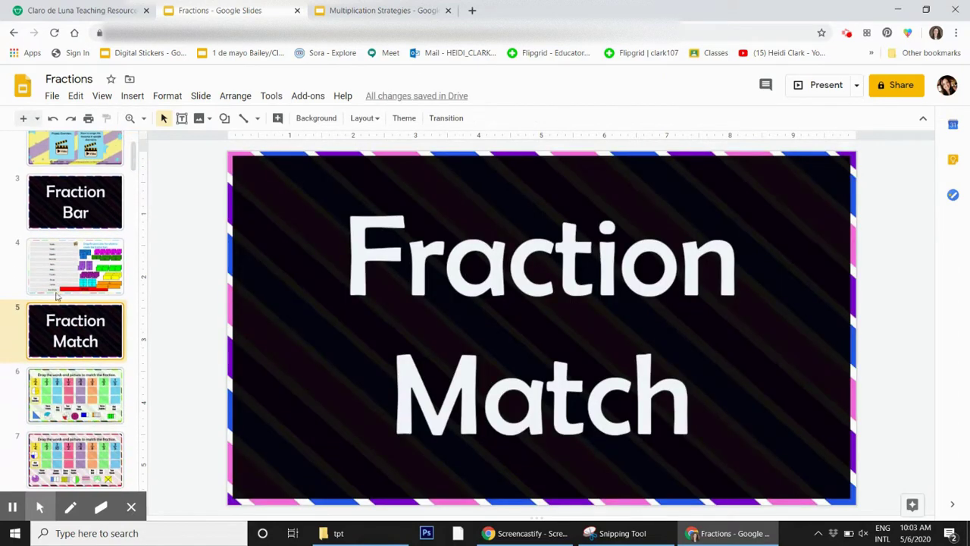
left_click(85, 385)
left_click(65, 220)
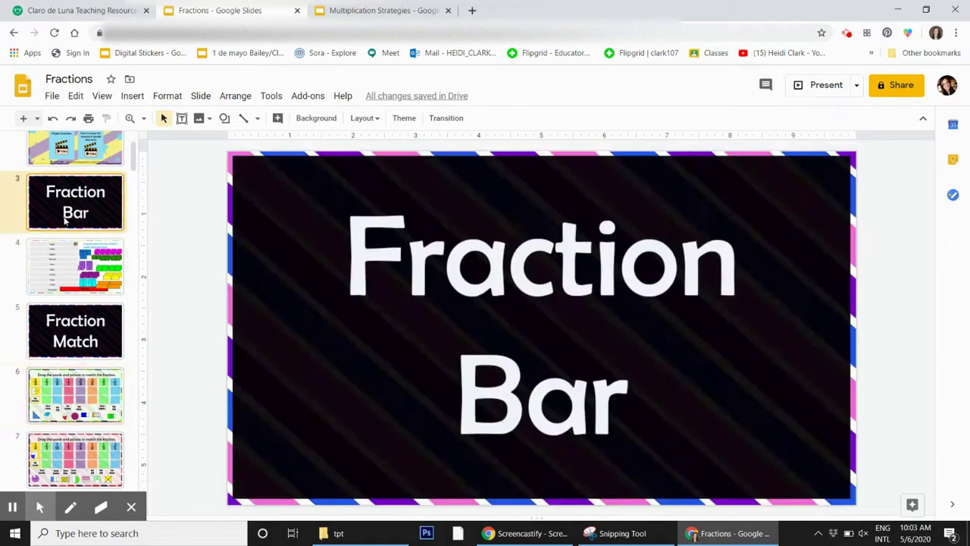
left_click(58, 261)
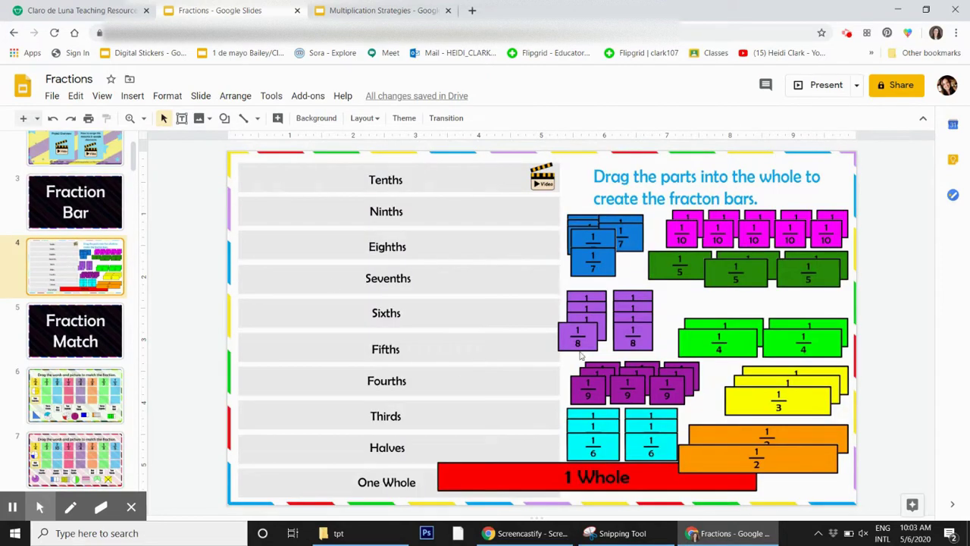
Place the 1/8 piece at the left end of the Eighths row and show the activity's video link
left_click_drag(563, 344, 270, 242)
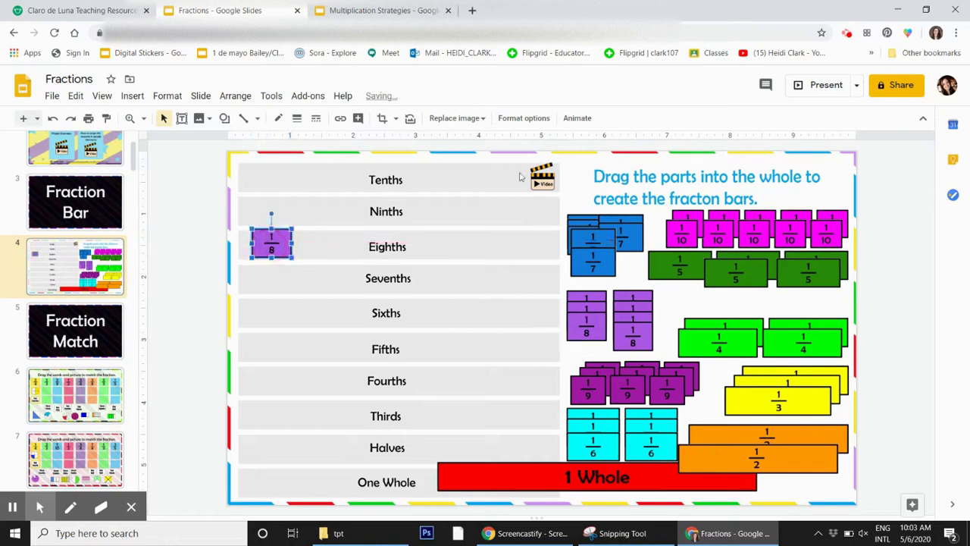
left_click(541, 175)
left_click(398, 298)
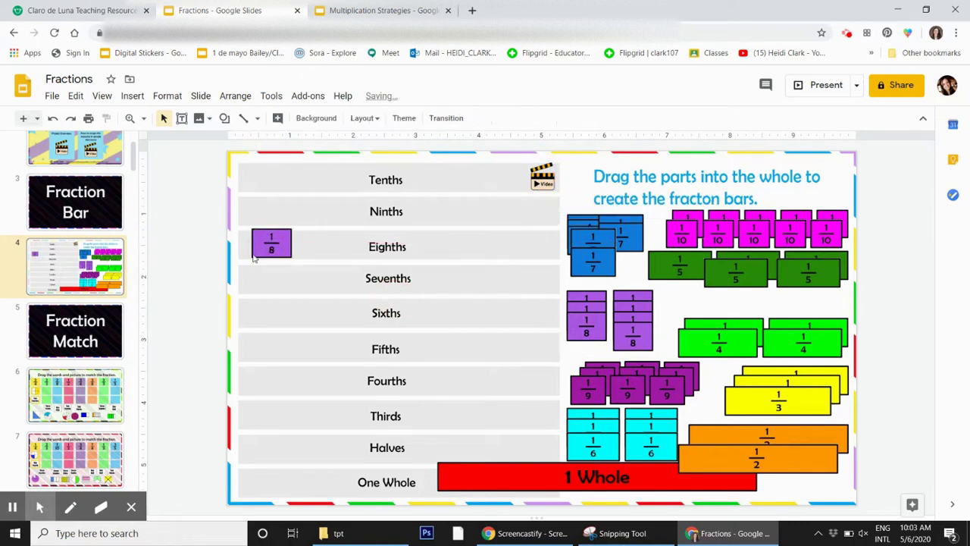
left_click_drag(260, 252, 235, 253)
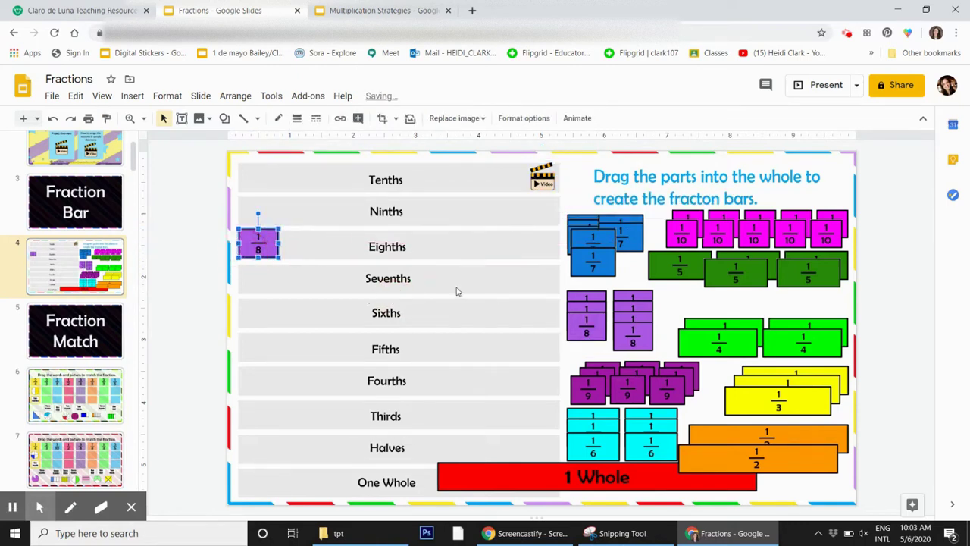
left_click(570, 180)
left_click(545, 186)
left_click(544, 189)
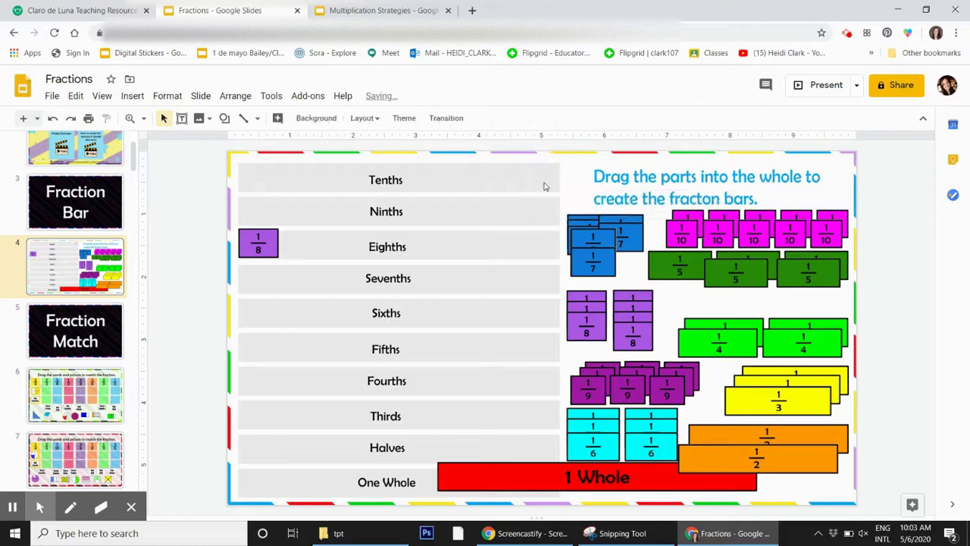
left_click(545, 187)
Step through the two Fraction Match activity slides to the Fill in the Fraction title slide
left_click(89, 312)
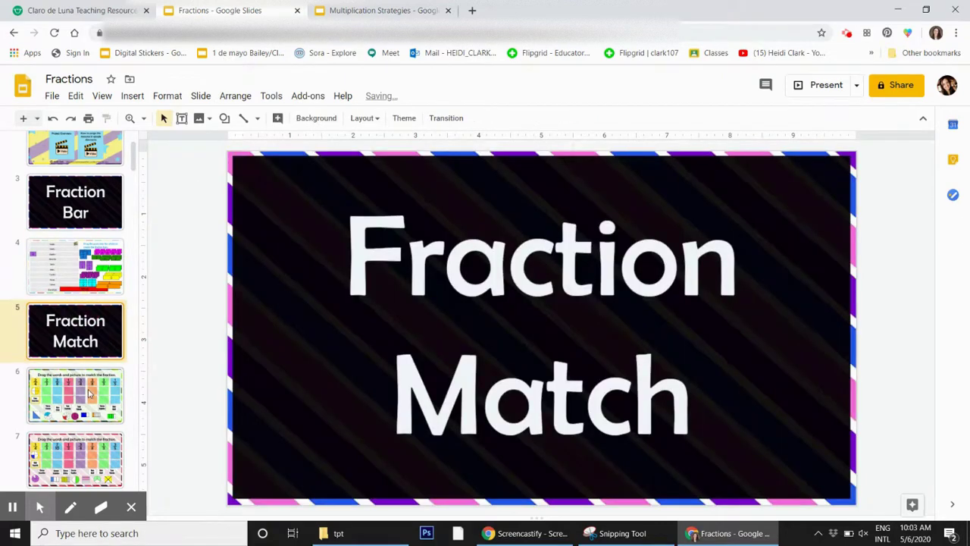
left_click(91, 391)
scroll(134, 157, "down", 3)
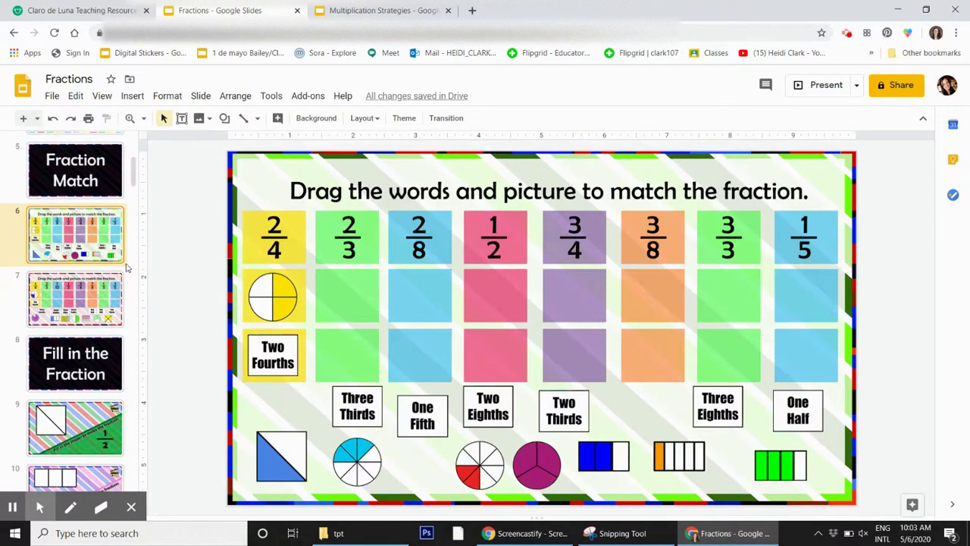
left_click(97, 314)
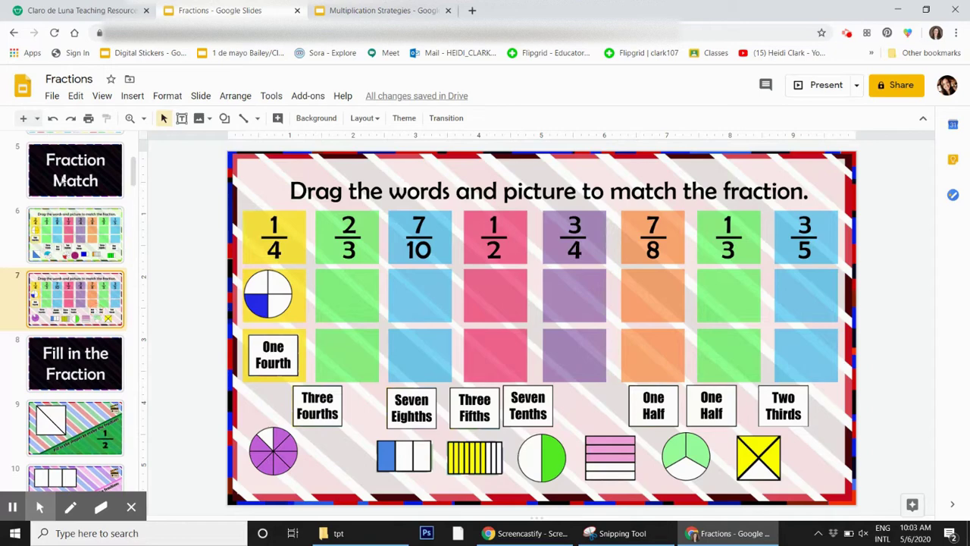
left_click(68, 381)
left_click_drag(132, 166, 137, 180)
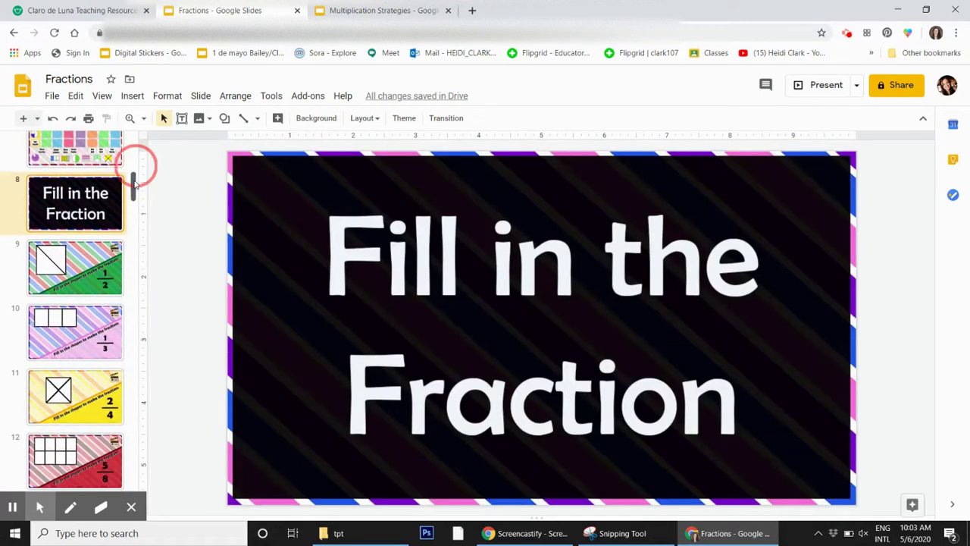
Browse the 1/2 and 1/3 fill-in slides through to the 2/5 fill-in slide
left_click(94, 280)
left_click(74, 330)
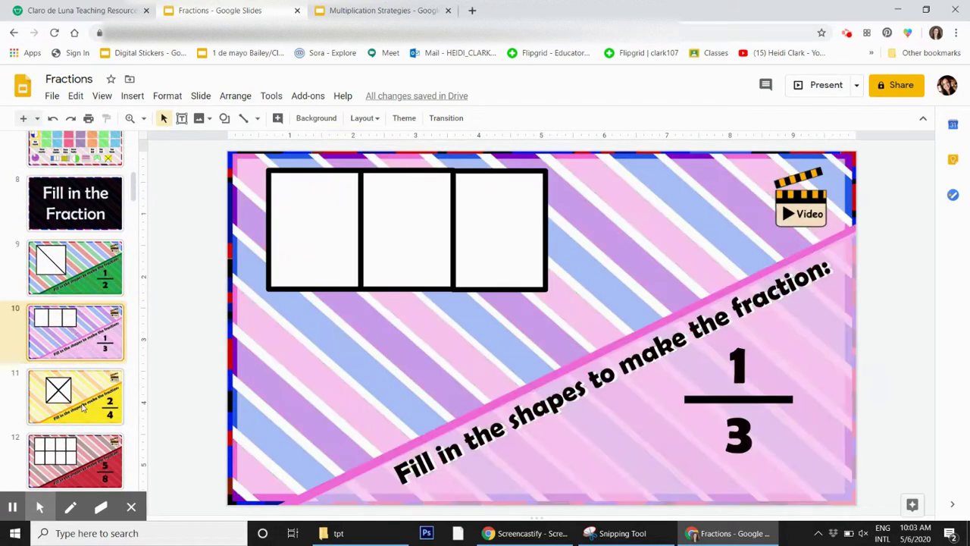
key("Down")
key("Down")
key("Down")
key("Down")
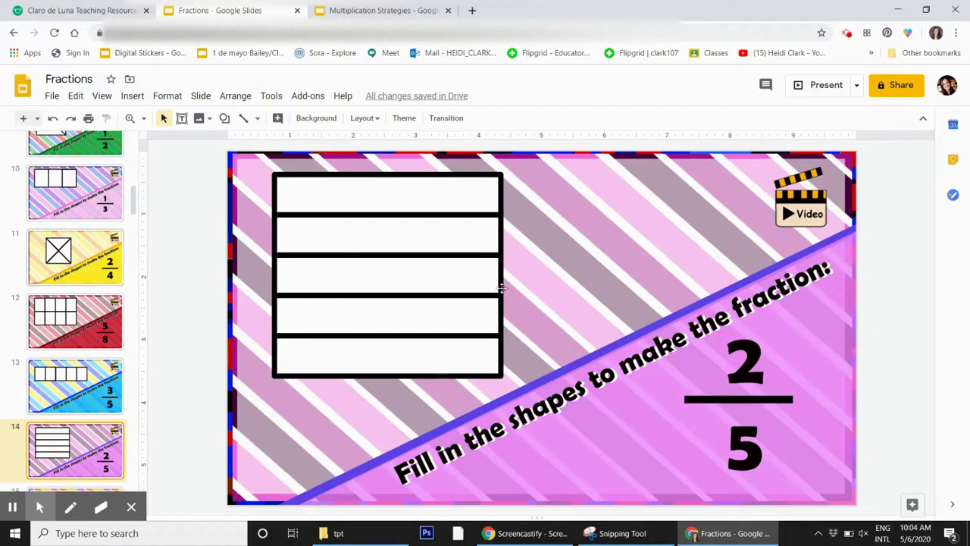
Fill the bottom and fourth 2/5 rectangles yellow, undo the fills, and advance to the 6/9 slide
left_click(429, 357)
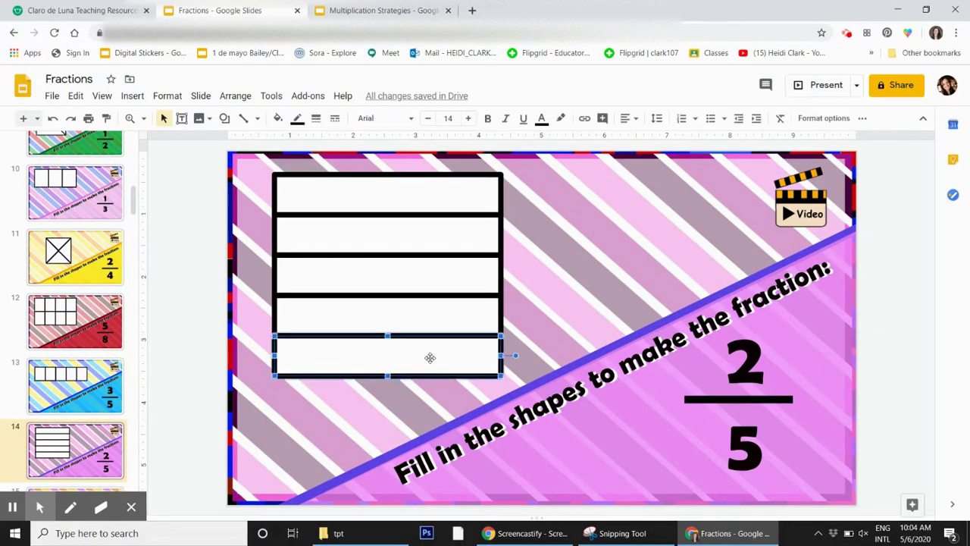
left_click(275, 119)
left_click(324, 199)
left_click(449, 305)
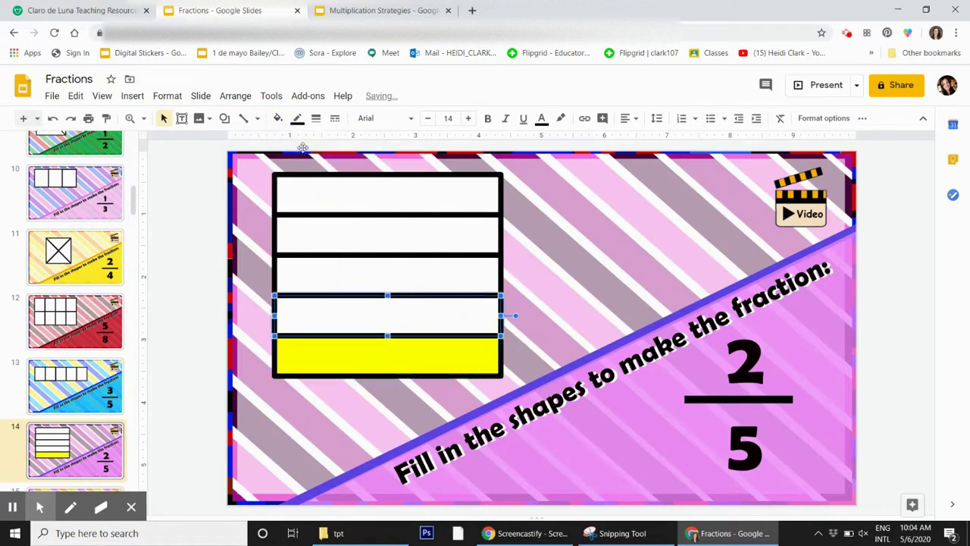
left_click(278, 118)
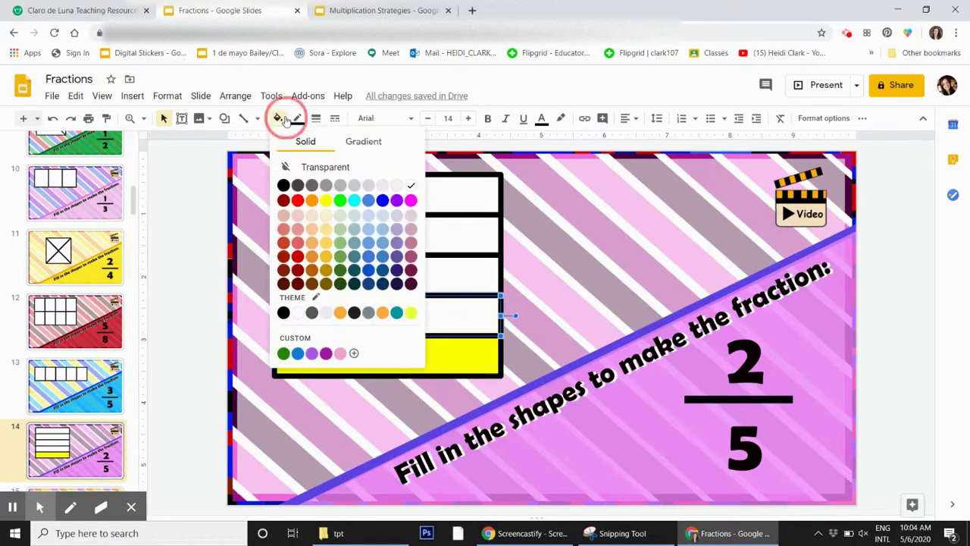
left_click(325, 198)
left_click(632, 310)
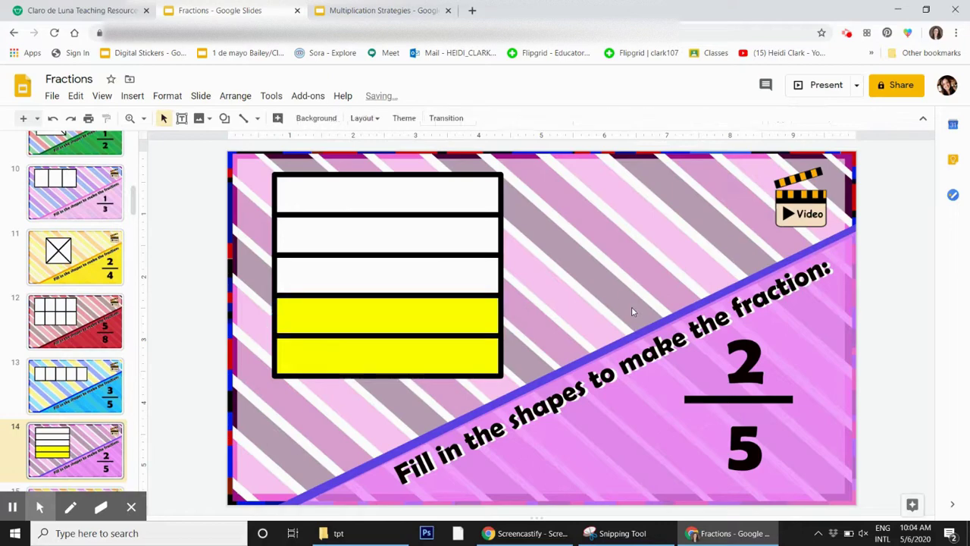
key("ctrl+z")
key("ctrl+z")
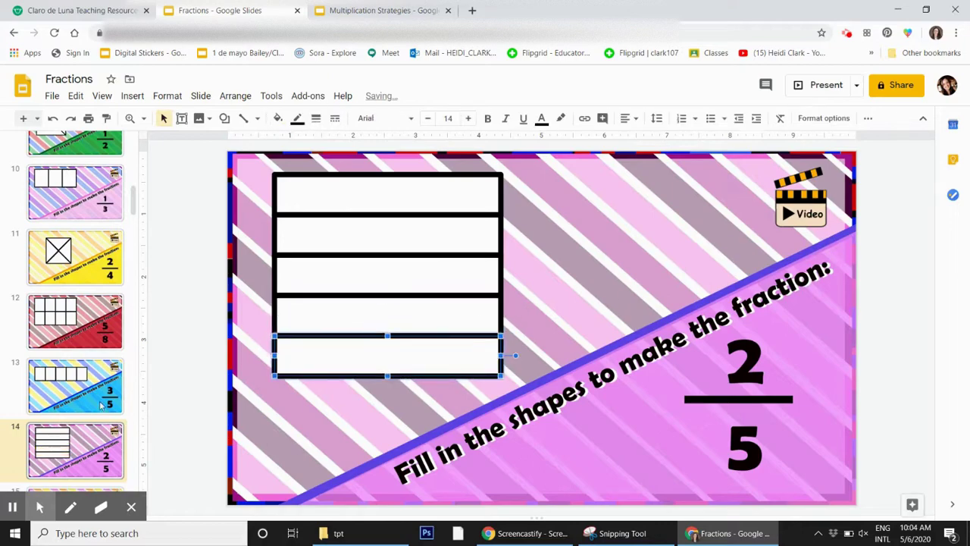
key("Down")
key("Down")
key("Down")
key("Down")
key("Down")
key("Down")
key("Down")
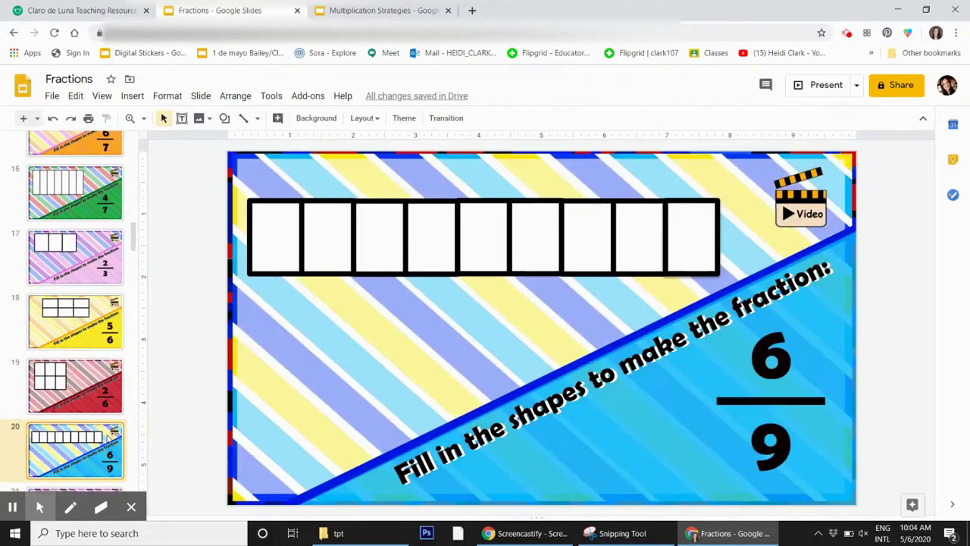
Step through the fill-in-the-shapes and 1/2 equivalent fractions slides to the More, or Less? title slide
key("Down")
key("Down")
key("Down")
key("Down")
key("Down")
key("Down")
key("Down")
key("Down")
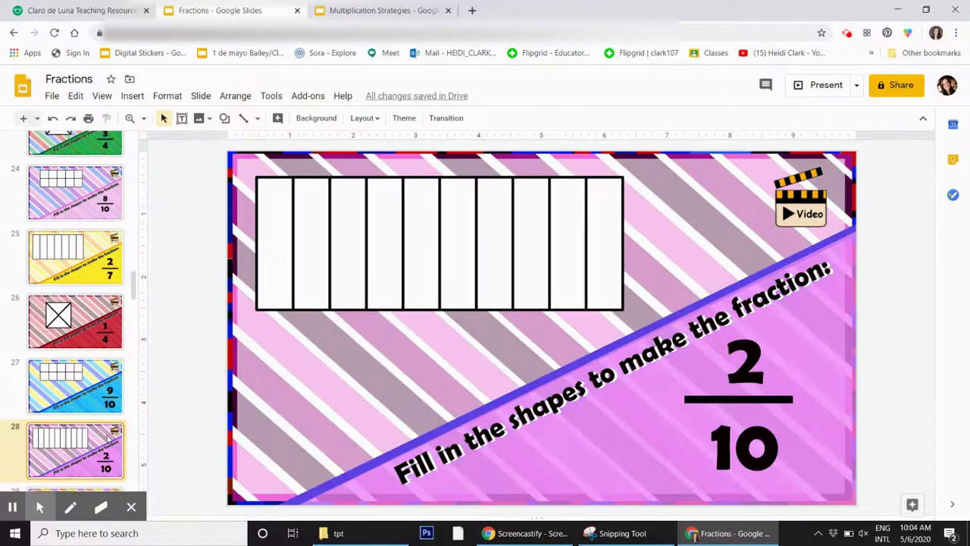
key("Down")
key("Down")
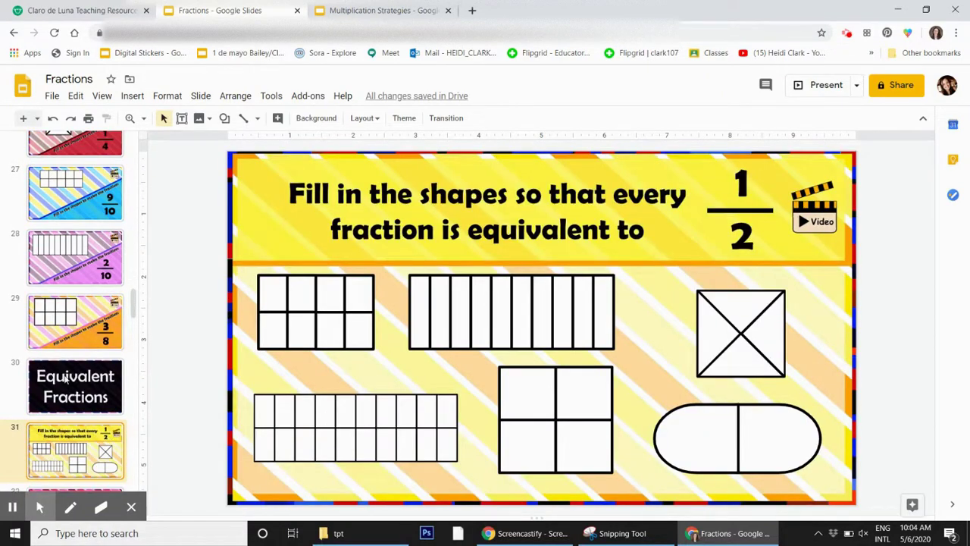
left_click(36, 399)
key("Down")
key("Down")
key("Down")
key("Down")
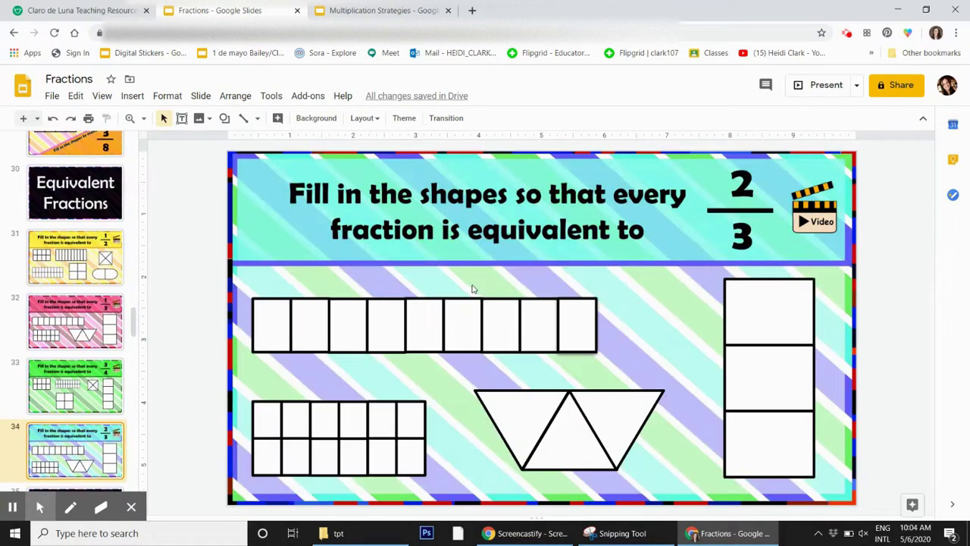
key("Down")
key("Down")
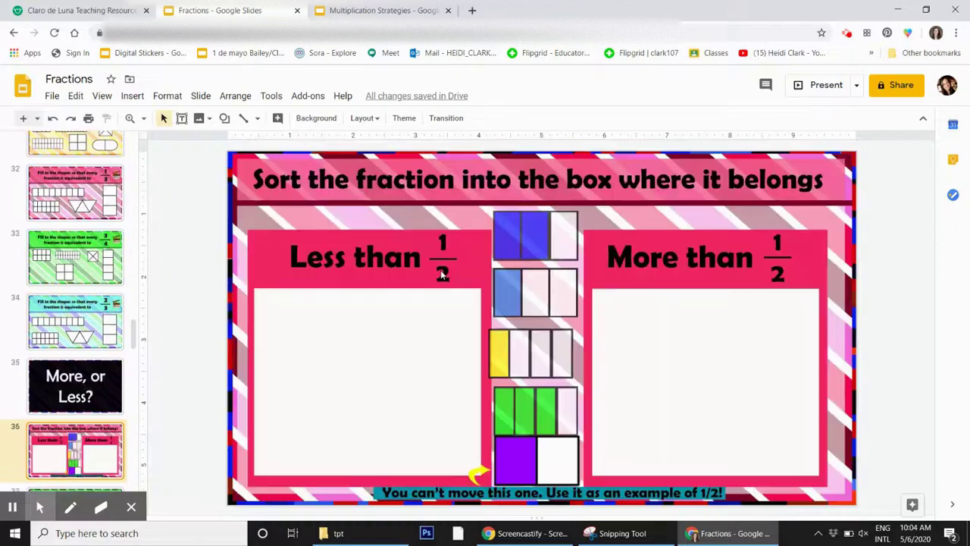
Sort the yellow bar into Less than 1/2 and the green bar into More than 1/2
left_click(546, 344)
left_click_drag(545, 344, 334, 344)
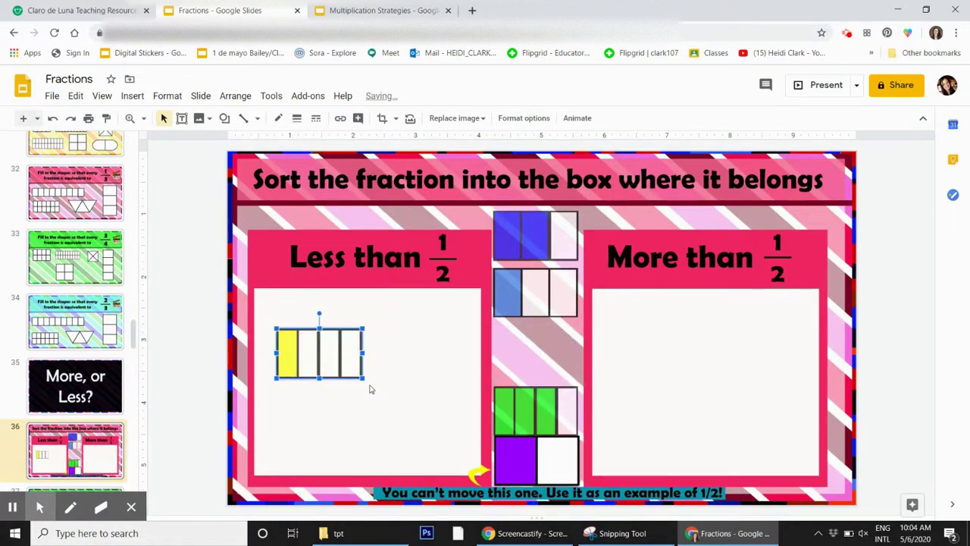
mouse_move(529, 396)
left_mouse_down()
mouse_move(503, 340)
mouse_move(511, 394)
mouse_move(527, 407)
left_mouse_up()
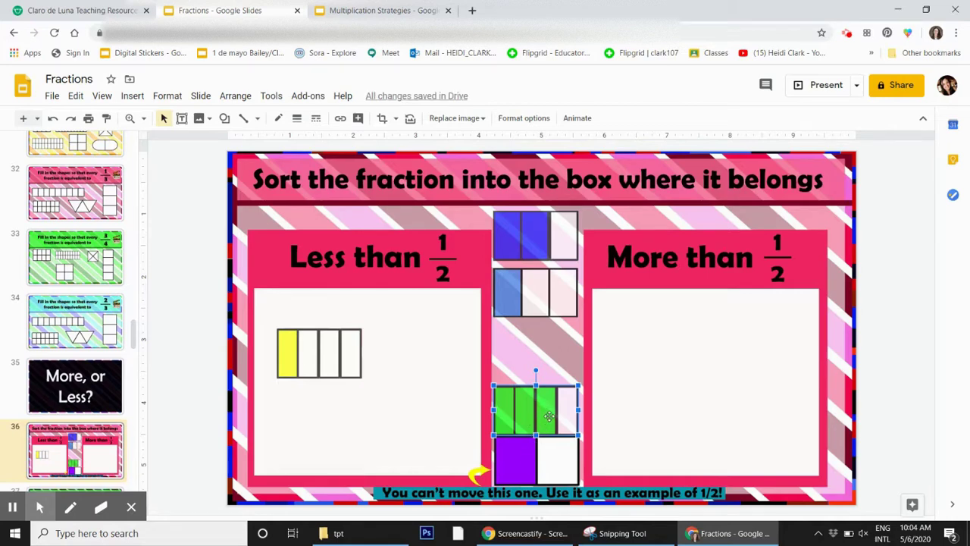
left_click_drag(503, 405, 667, 345)
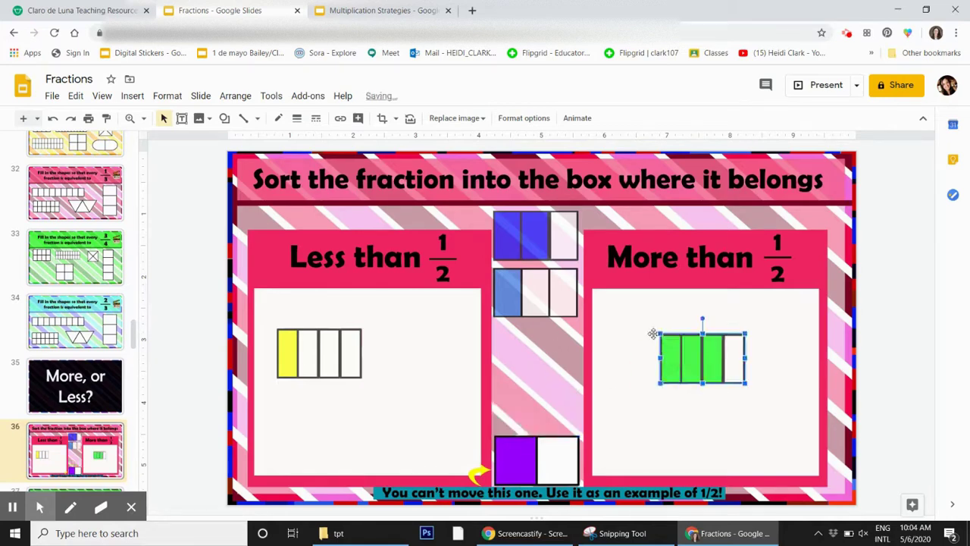
Return the thirds, green and yellow bars to the middle column, then advance to slide 39
left_click_drag(545, 300, 550, 415)
left_click(534, 471)
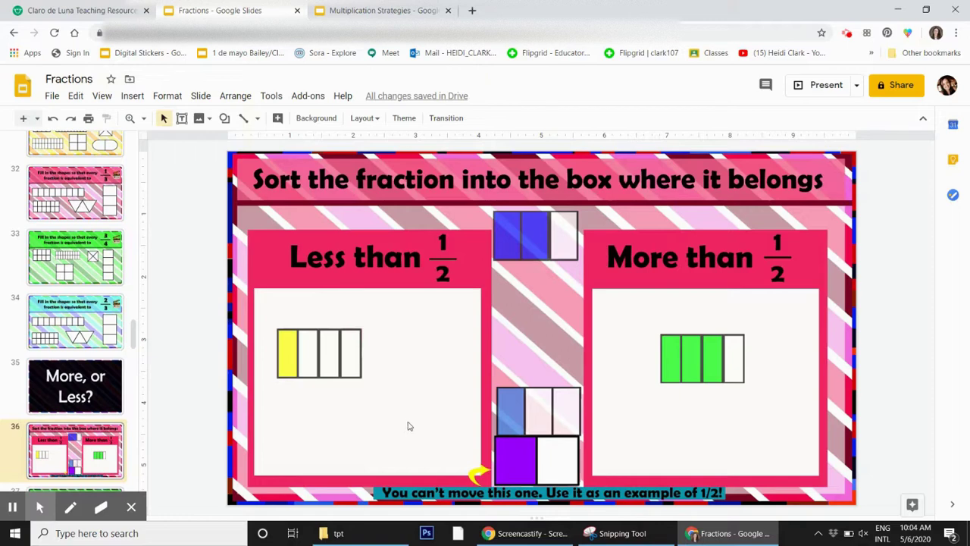
left_click_drag(514, 416, 514, 301)
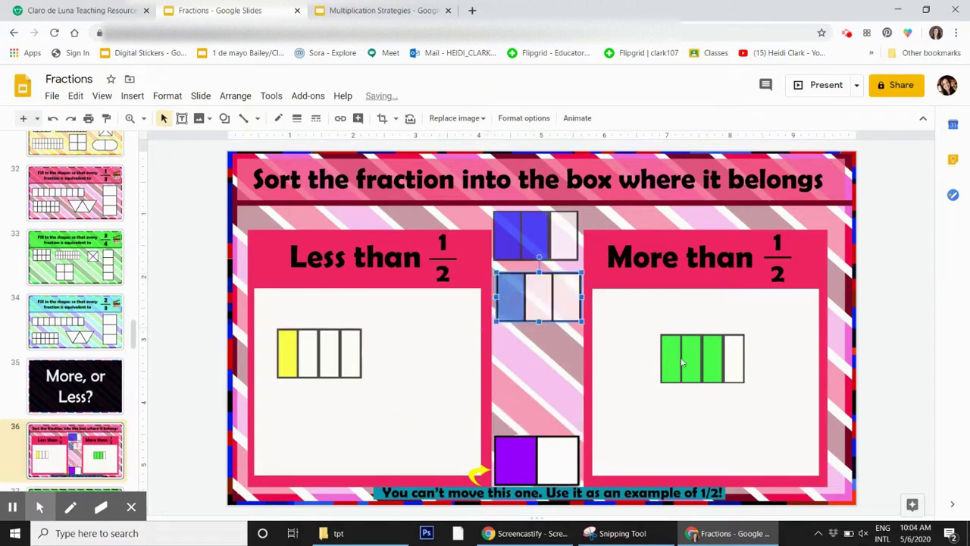
left_click_drag(733, 369, 567, 362)
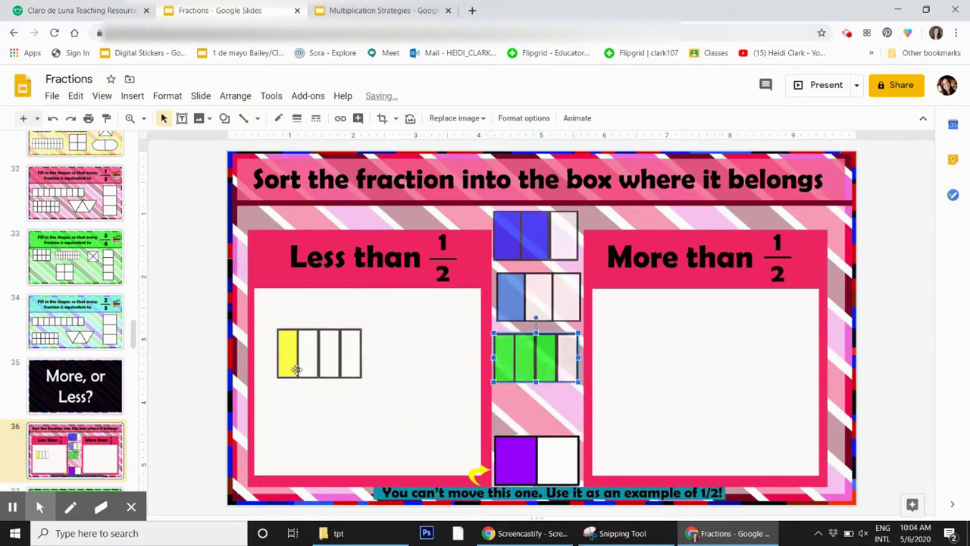
left_click_drag(296, 370, 522, 427)
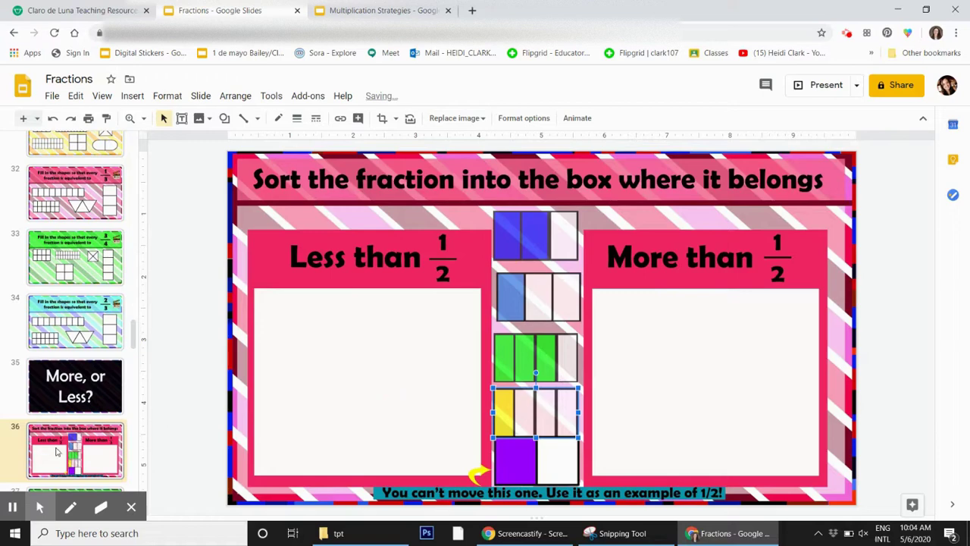
left_click(59, 451)
key("Down")
key("Down")
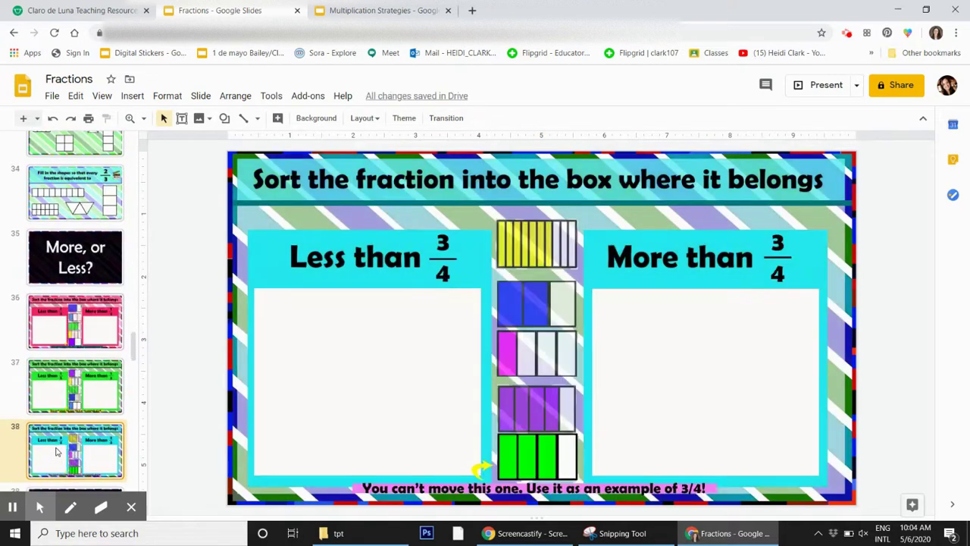
key("Down")
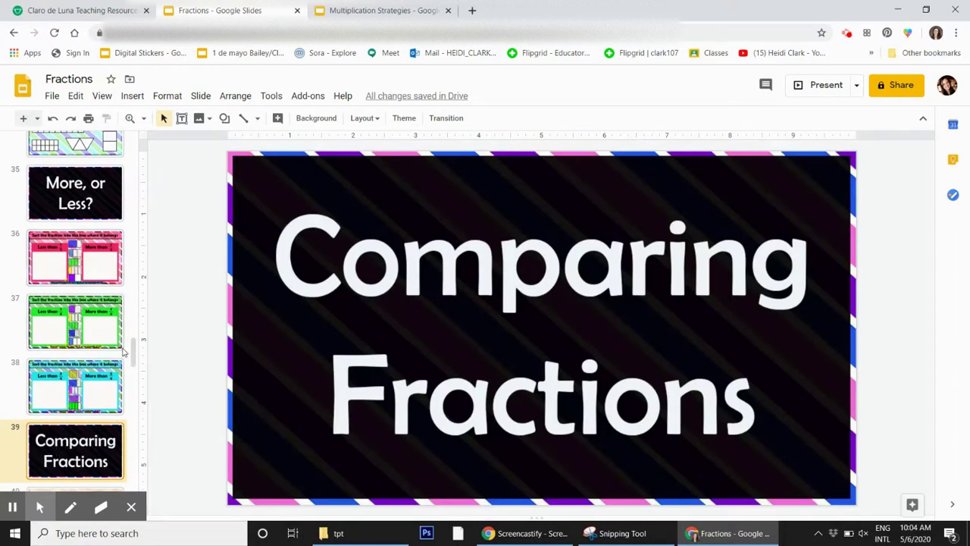
key("Down")
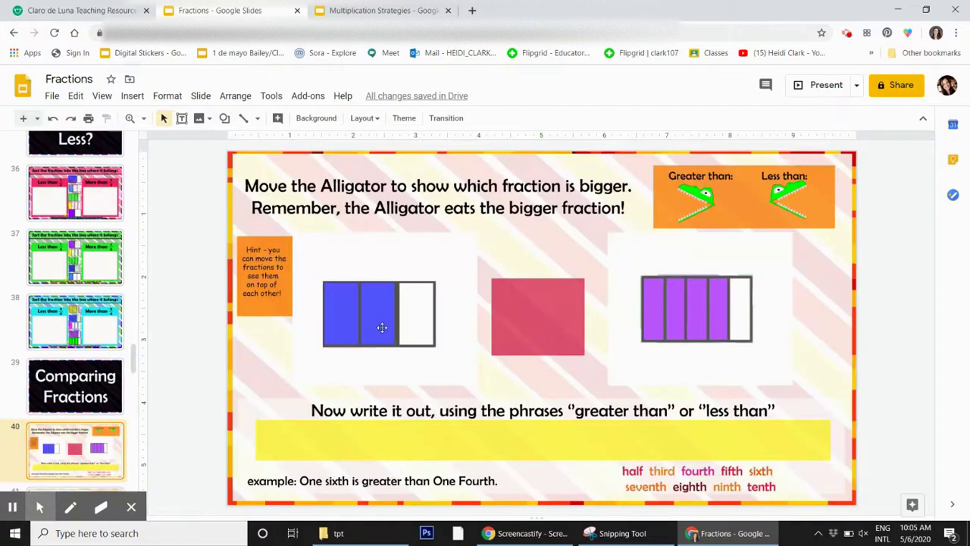
On slide 40, drop the Less than alligator into the pink box and lay the purple fraction over the blue one
left_click_drag(695, 298, 705, 326)
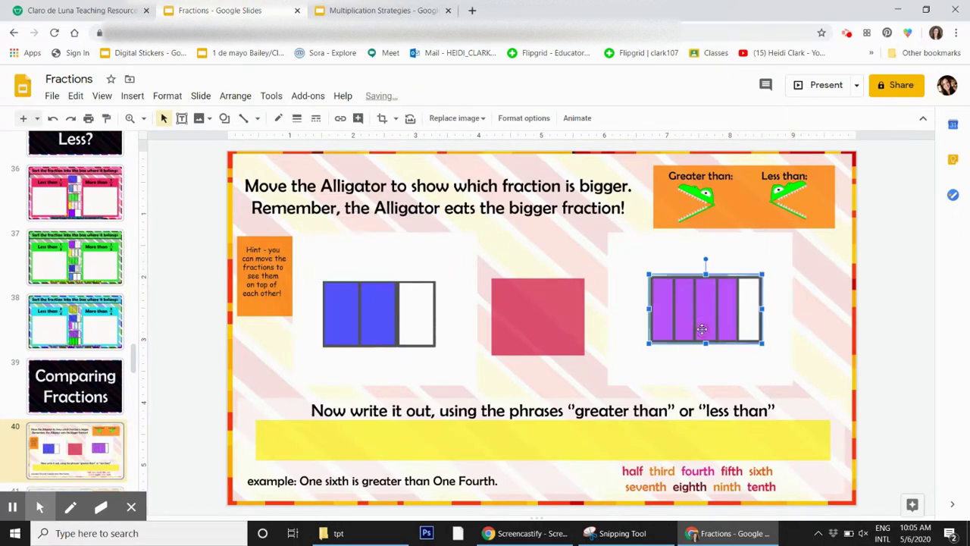
left_click(648, 262)
left_click_drag(788, 198, 528, 326)
left_click(607, 359)
left_click(415, 447)
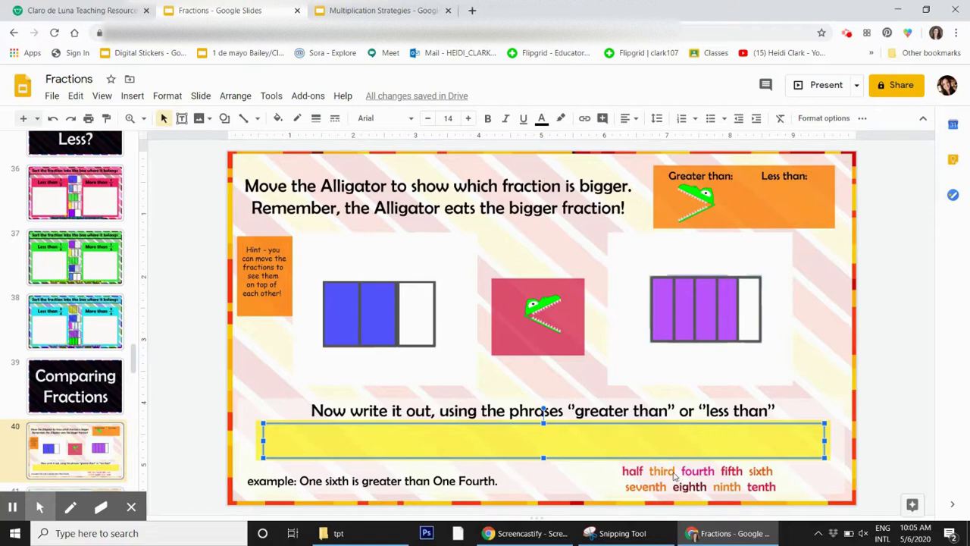
left_click(809, 353)
left_click_drag(721, 305, 678, 303)
View the Comparing Fractions title slide and the first two alligator comparison slides
left_click(89, 379)
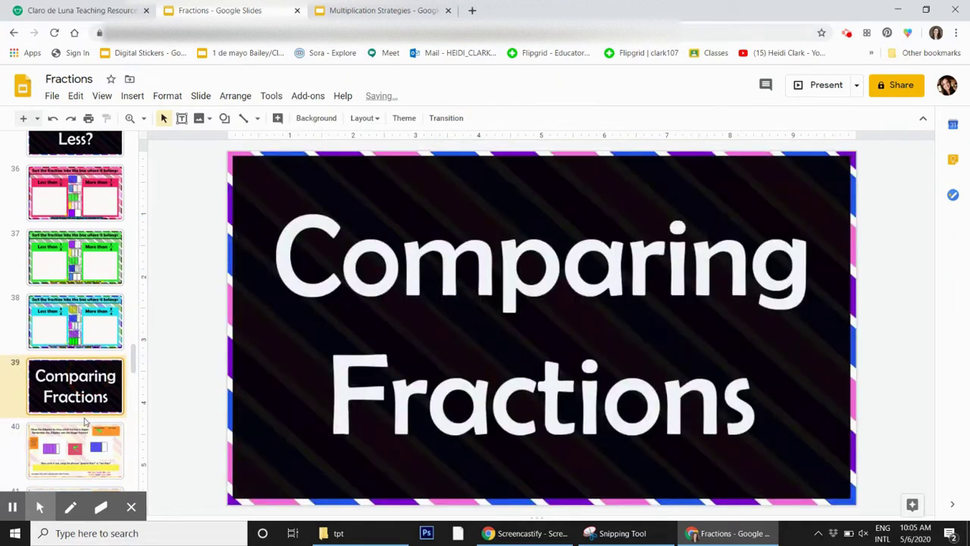
left_click(89, 449)
key("Down")
key("Down")
key("Down")
key("Down")
key("Down")
key("Down")
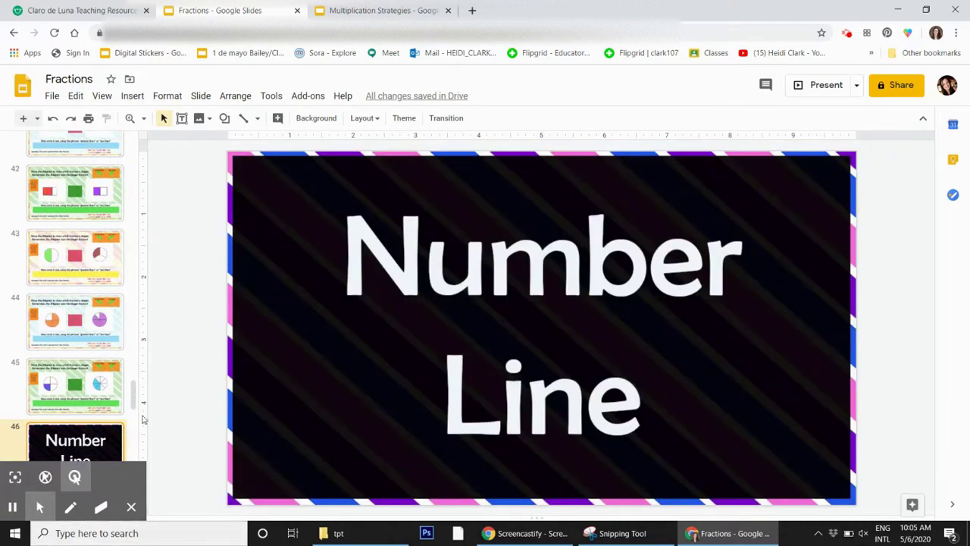
left_click_drag(133, 386, 134, 406)
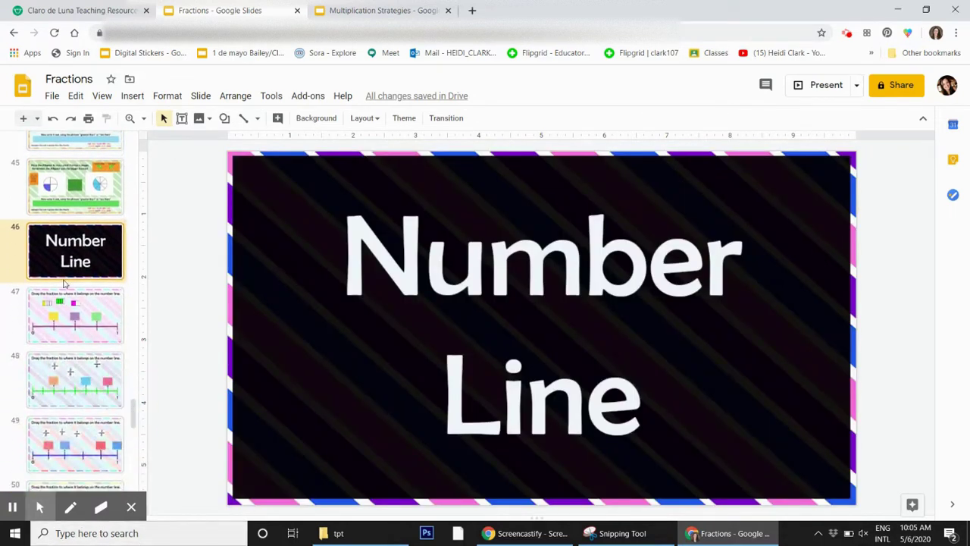
Browse the number-line slides (0 to 2, fraction labels, eighths, 0 to 3) until Resources appears
left_click(72, 372)
left_click(59, 322)
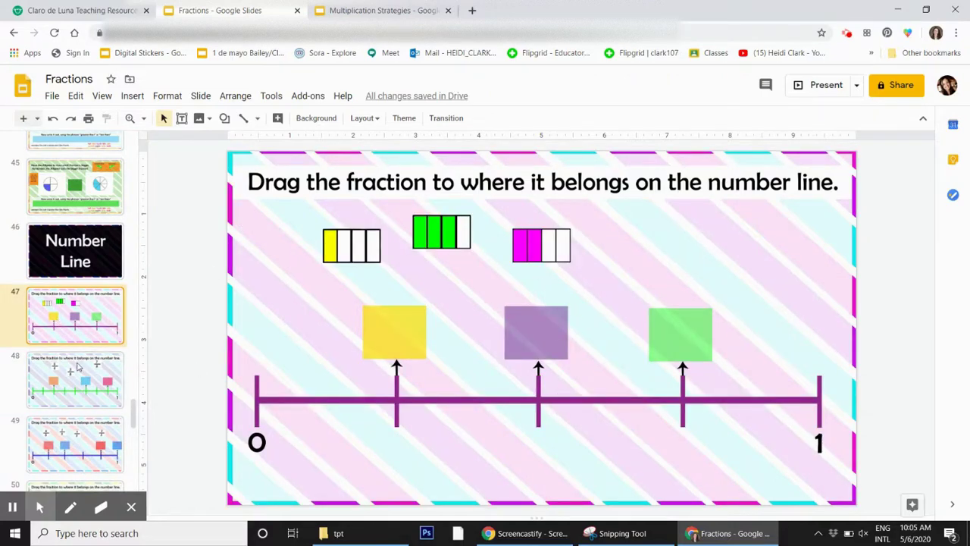
left_click(79, 368)
left_click_drag(137, 411, 135, 447)
left_click(75, 285)
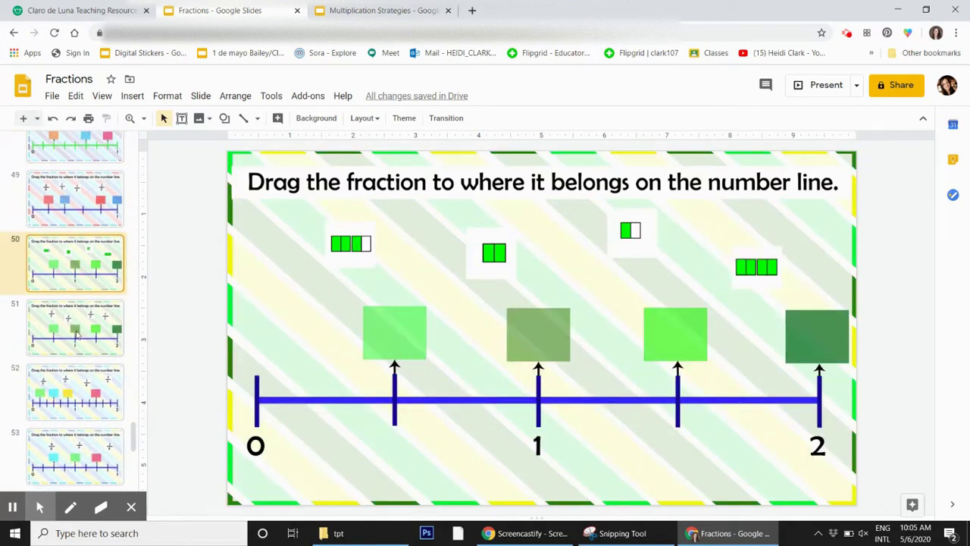
left_click(77, 334)
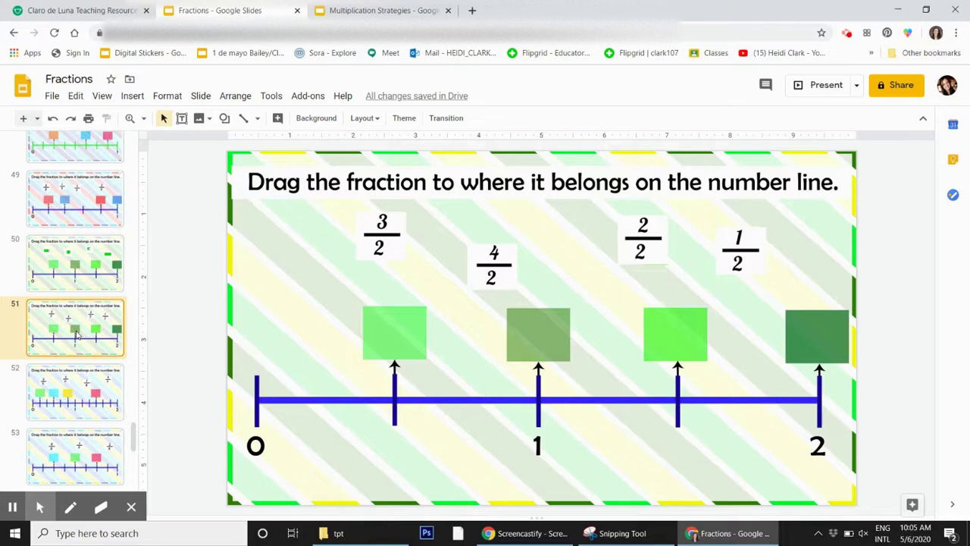
key("Down")
key("Down")
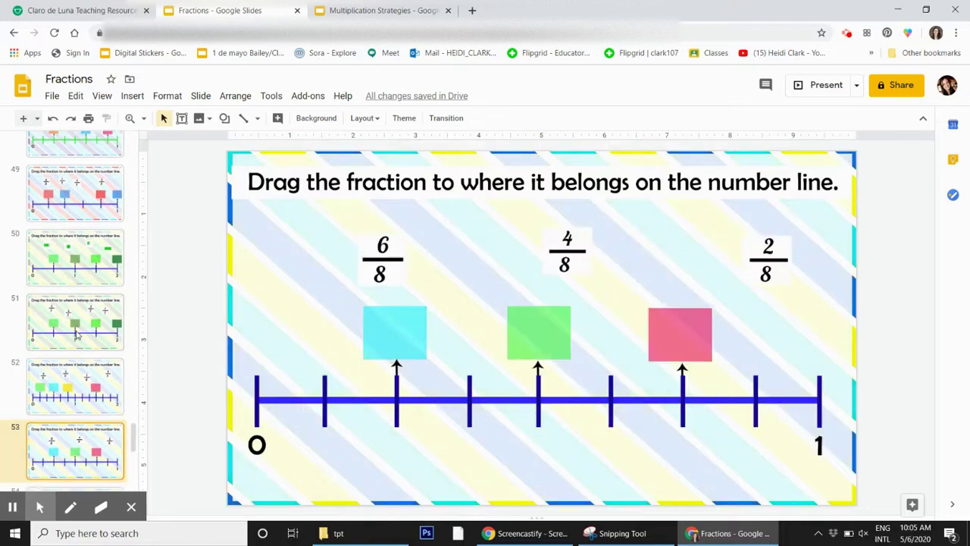
key("Down")
key("Down")
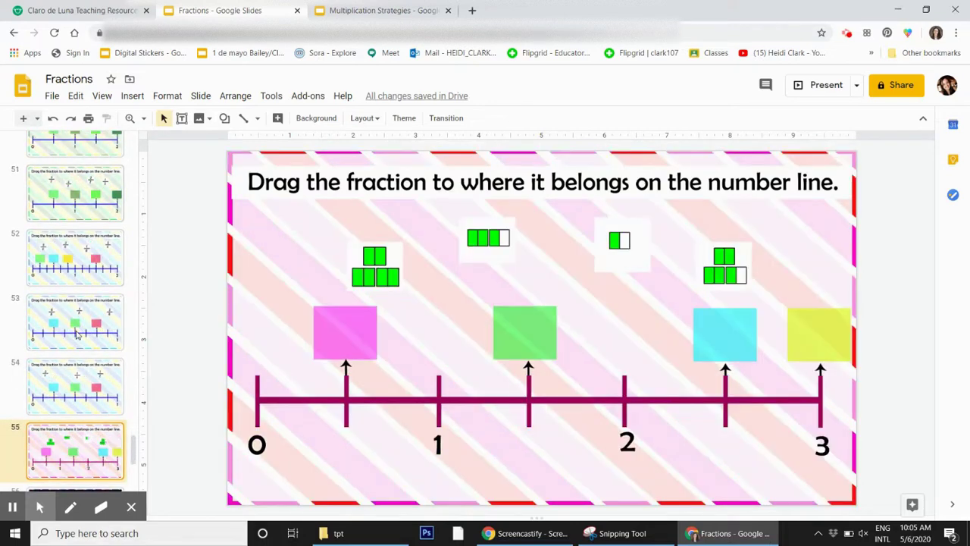
key("Down")
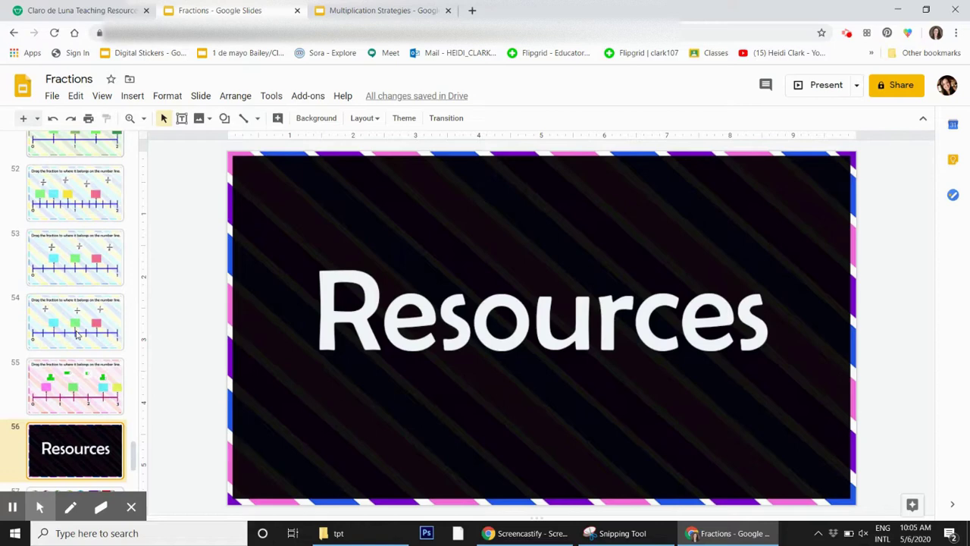
On the fraction shapes slide, select each clip-art shape and nudge the blue bar slightly lower
key("Down")
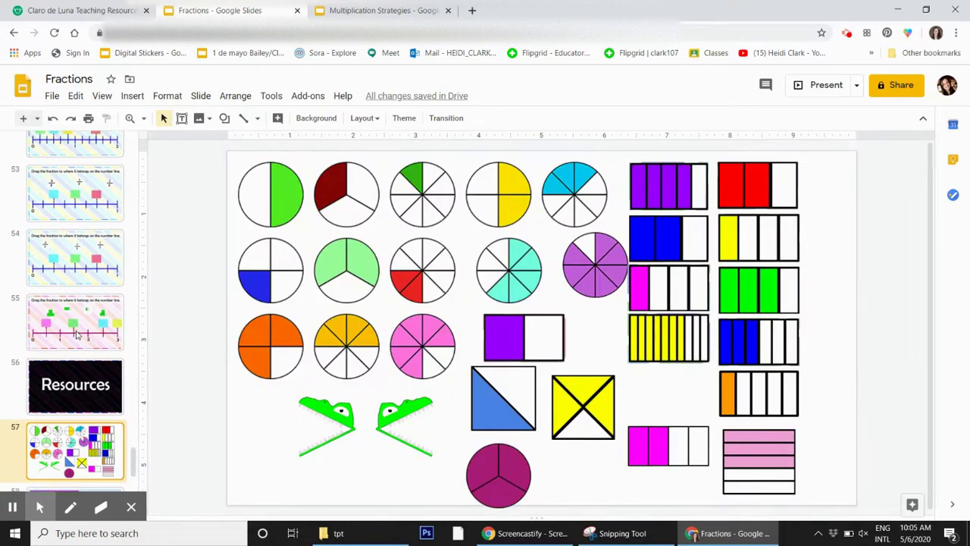
left_click(258, 369)
left_click(355, 354)
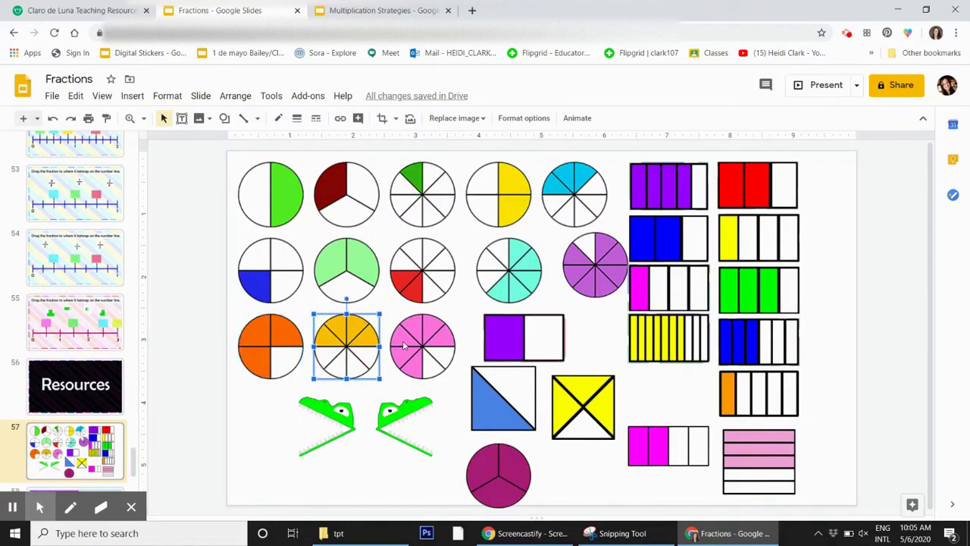
left_click(404, 346)
left_click(494, 333)
left_click(503, 390)
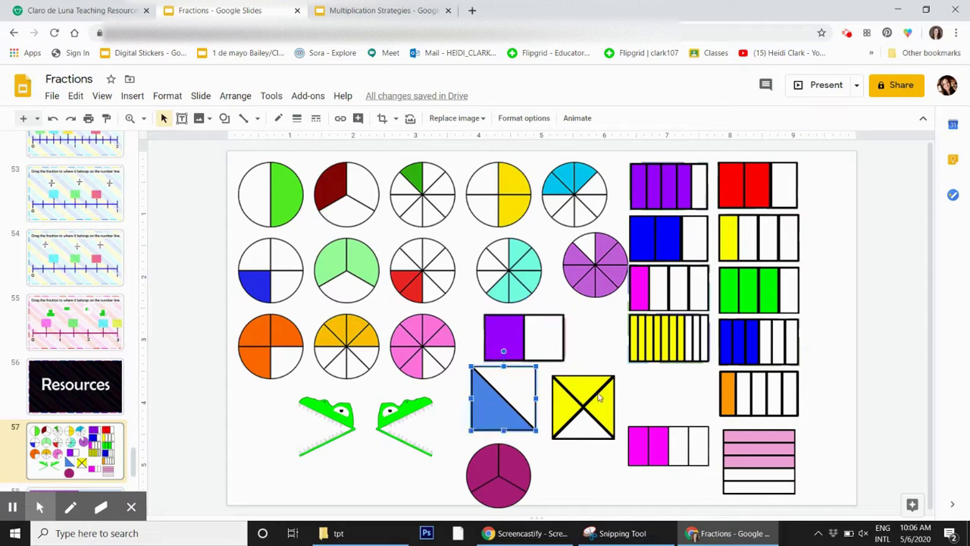
left_click(599, 398)
left_click(672, 322)
left_click(662, 215)
left_click(660, 232)
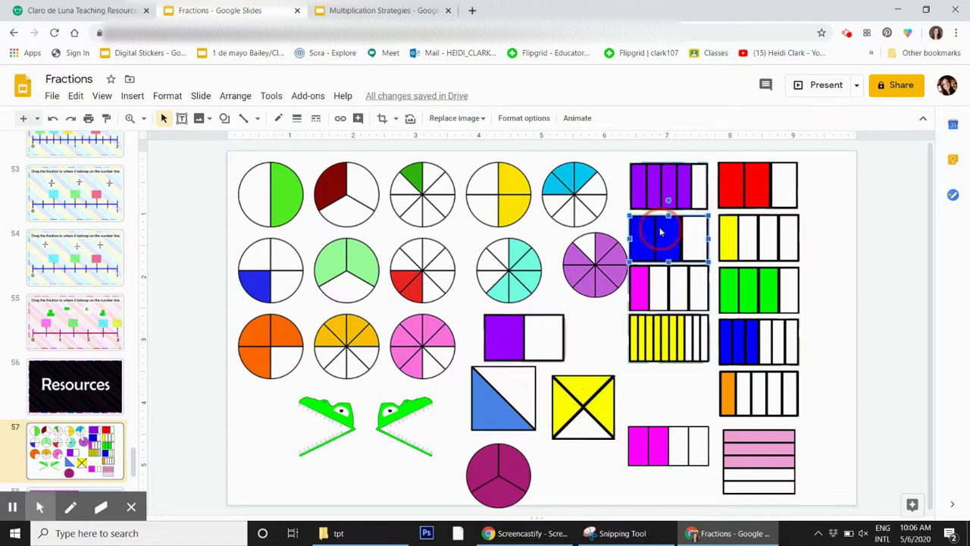
left_click_drag(661, 233, 661, 238)
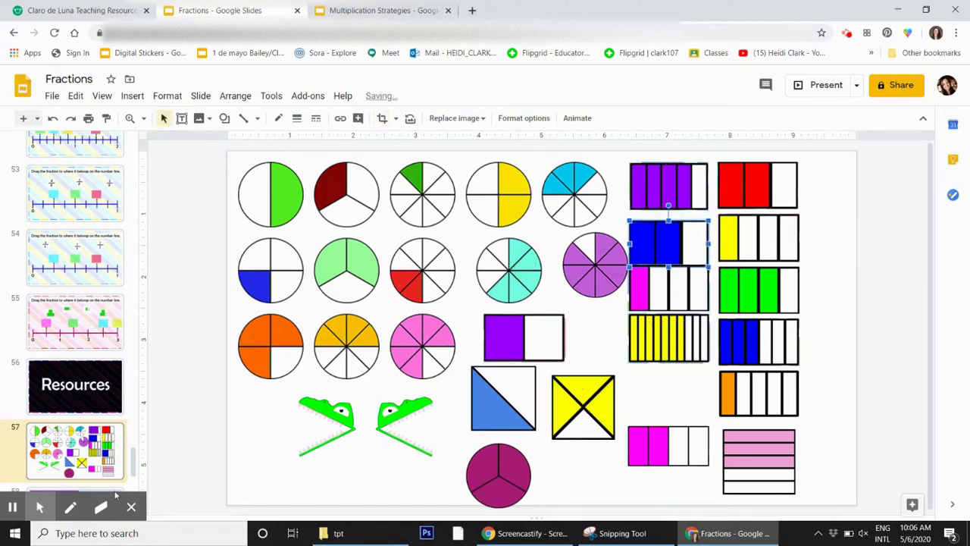
On the fraction bars slide, check the 1/10 and 1/9 labels and move the small chart lower
scroll(134, 454, "down", 3)
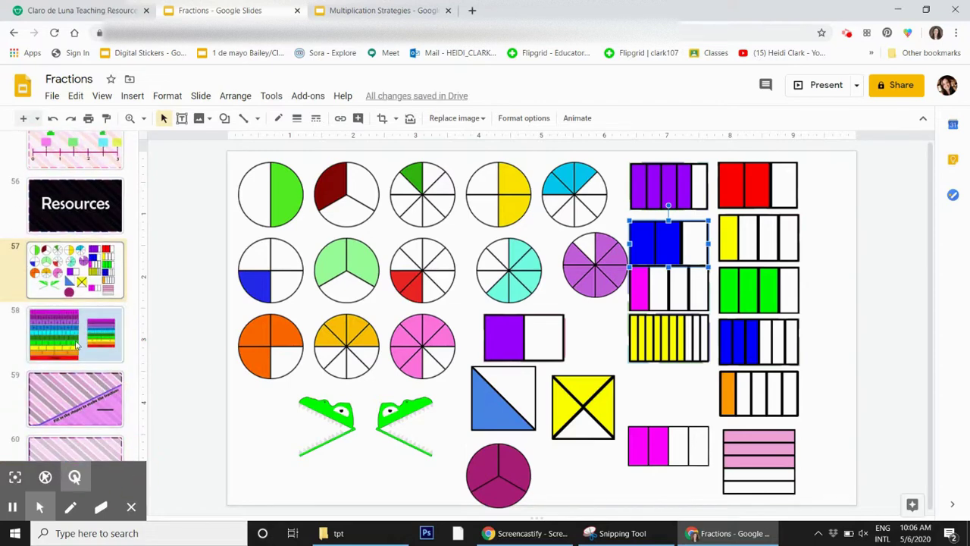
key("Page_Down")
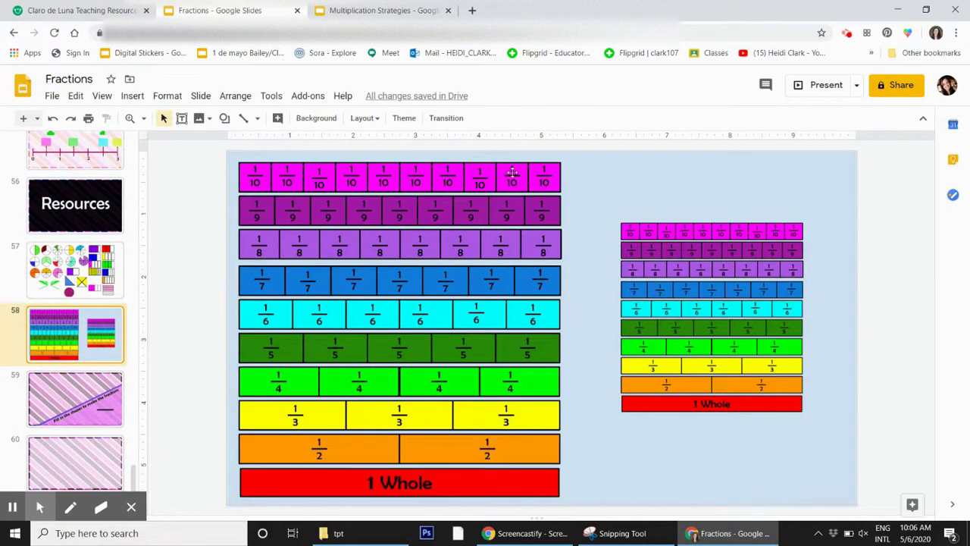
left_click(540, 175)
left_click(504, 179)
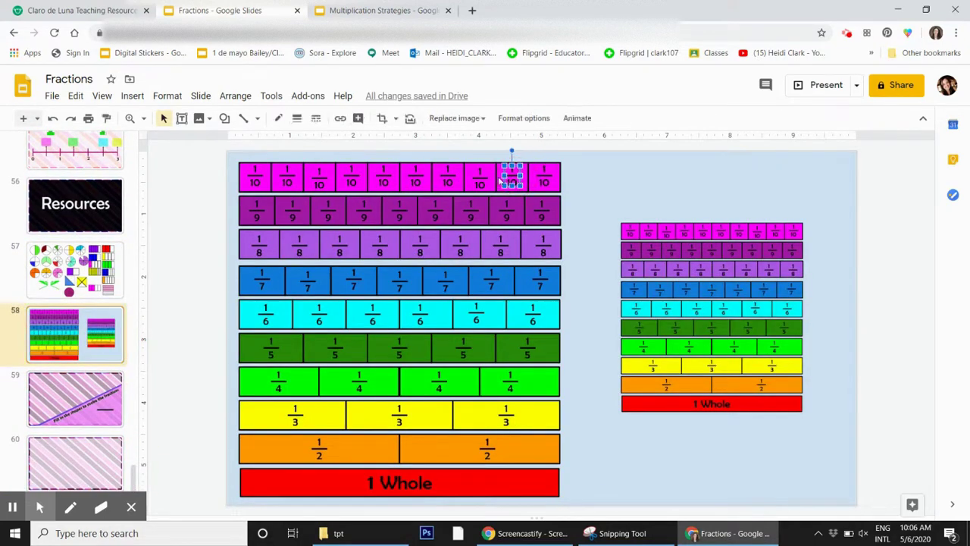
left_click(553, 181)
left_click(560, 221)
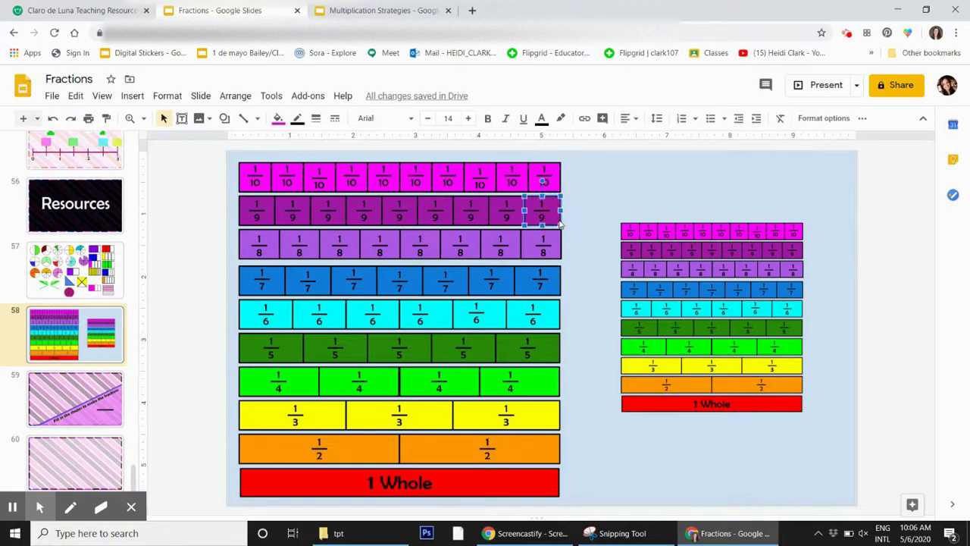
left_click(638, 187)
left_click(712, 300)
left_click_drag(726, 311, 703, 289)
left_click_drag(698, 339, 693, 368)
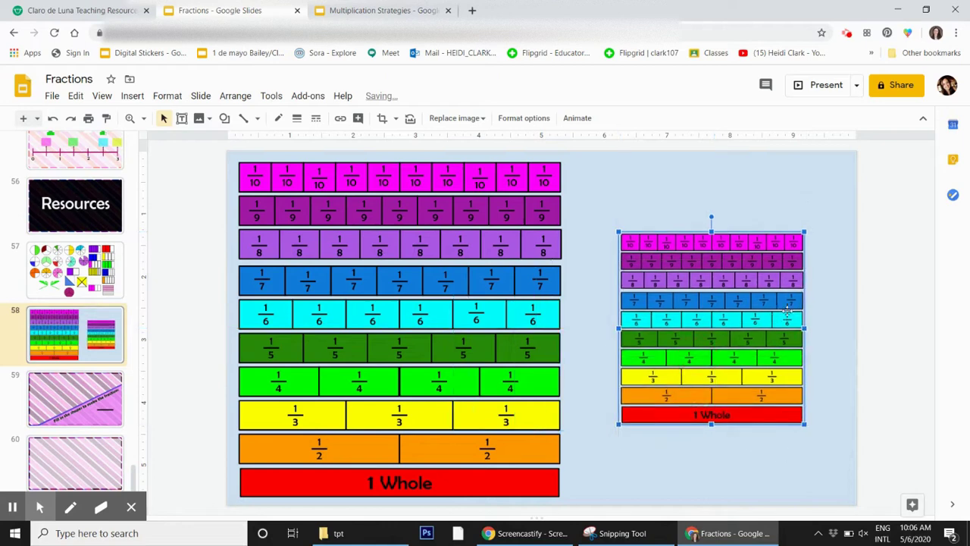
left_click(846, 315)
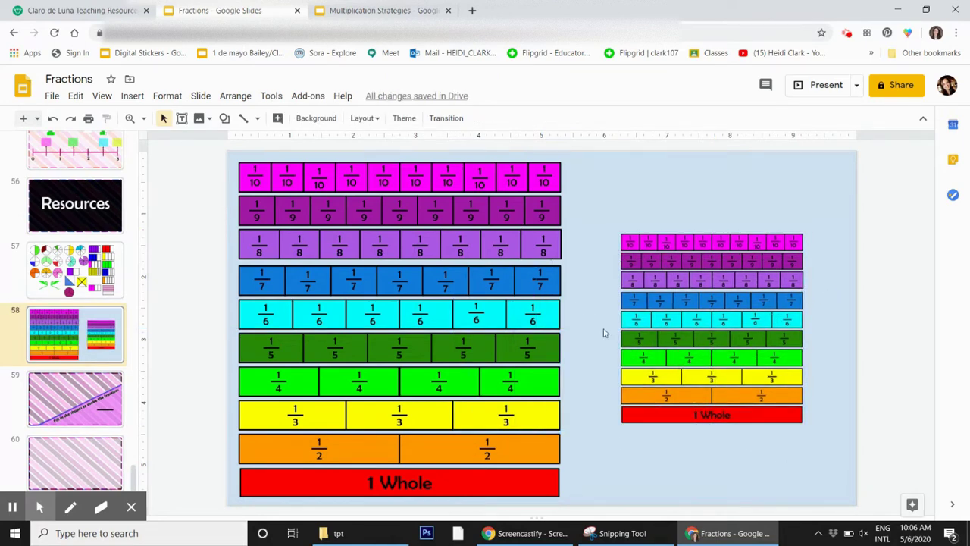
View the fill-in-the-shapes and plain striped template slides, then step back toward Resources
left_click(46, 390)
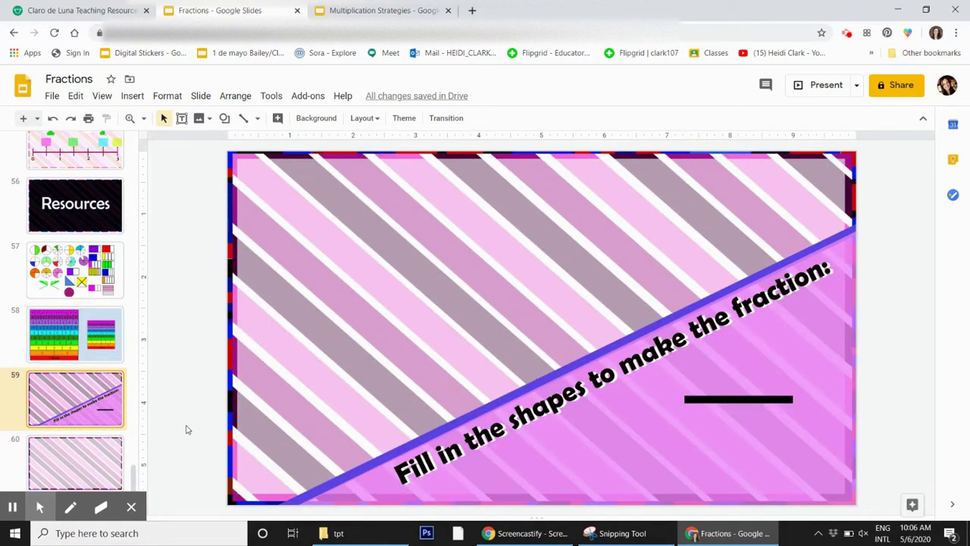
left_click(66, 465)
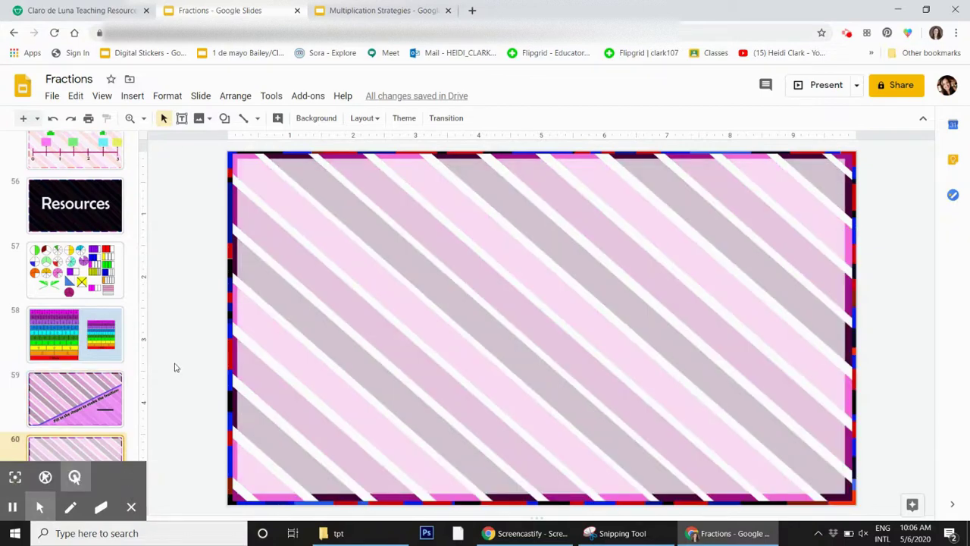
key("Up")
key("Up")
key("Up")
key("Up")
key("Up")
key("Up")
key("Up")
key("Up")
key("Up")
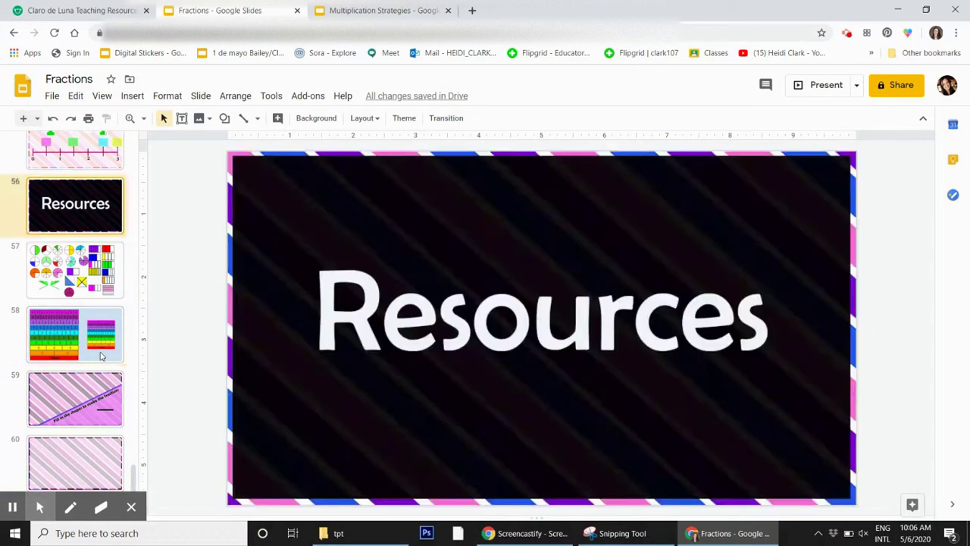
Step back to the alligator comparison slide and shift the red two-thirds bar slightly up-left
key("Up")
key("Up")
key("Up")
key("Up")
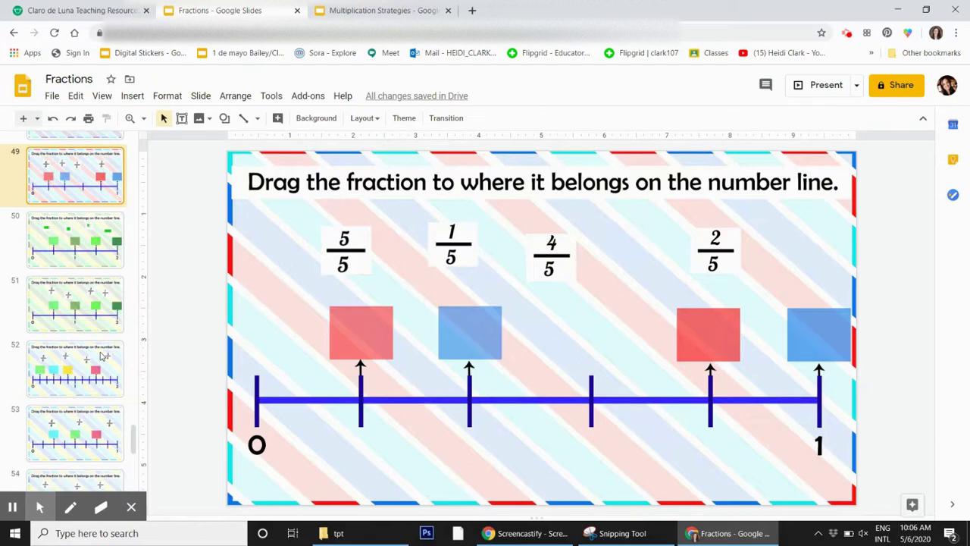
key("Up")
key("Up")
key("Up")
key("Up")
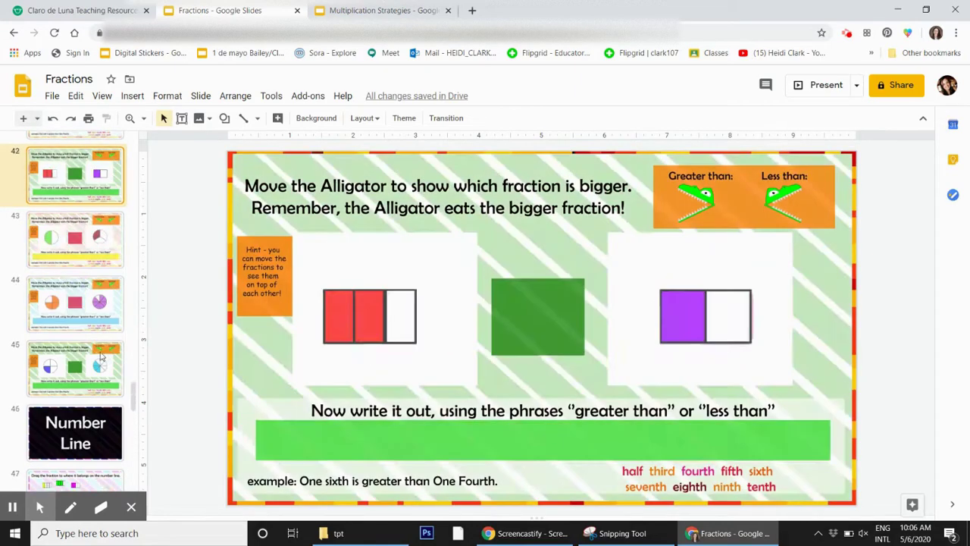
mouse_move(362, 330)
left_mouse_down()
mouse_move(398, 326)
mouse_move(359, 316)
left_mouse_up()
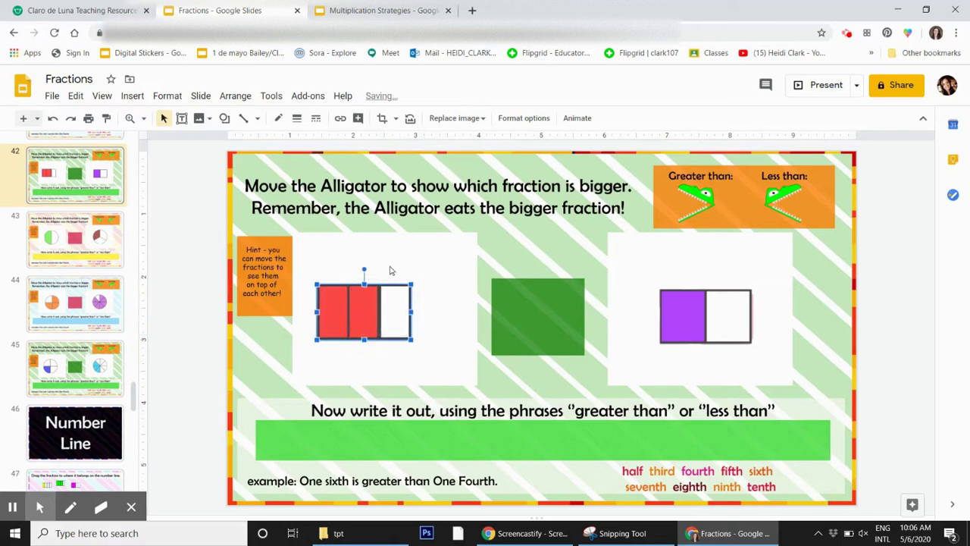
left_click(392, 262)
Open the slide of fractions equivalent to 2/3 and select the third and second boxes in its long row
left_click_drag(130, 390, 131, 337)
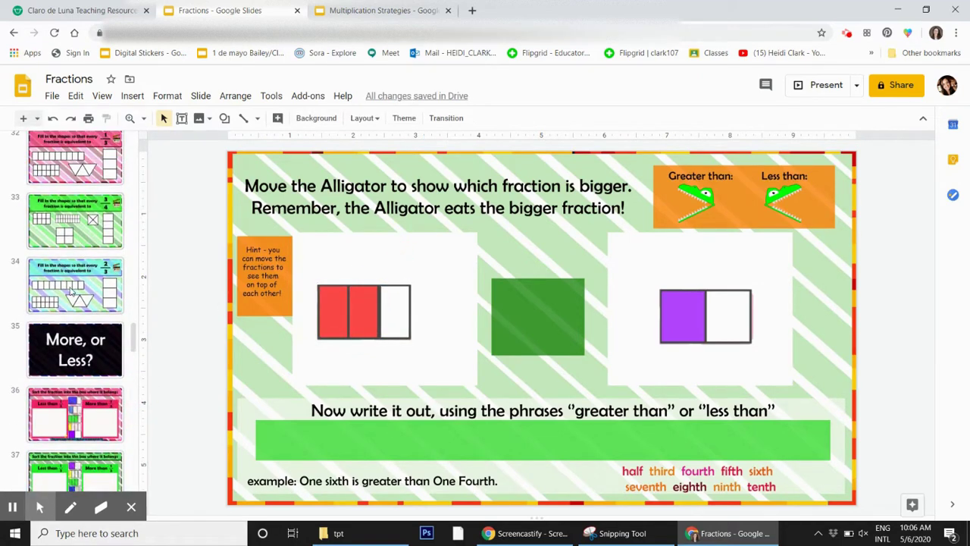
left_click(61, 271)
left_click(340, 316)
left_click(317, 325)
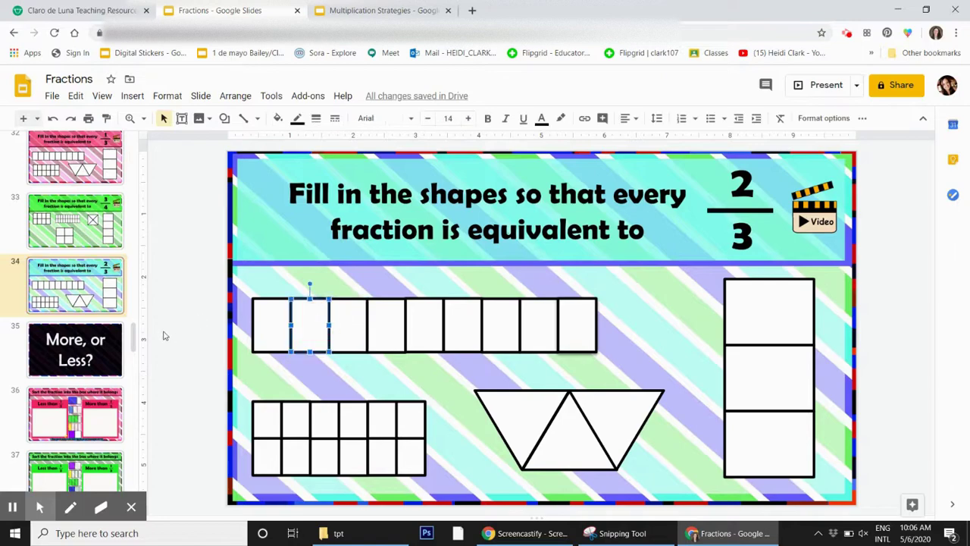
left_click_drag(138, 343, 138, 136)
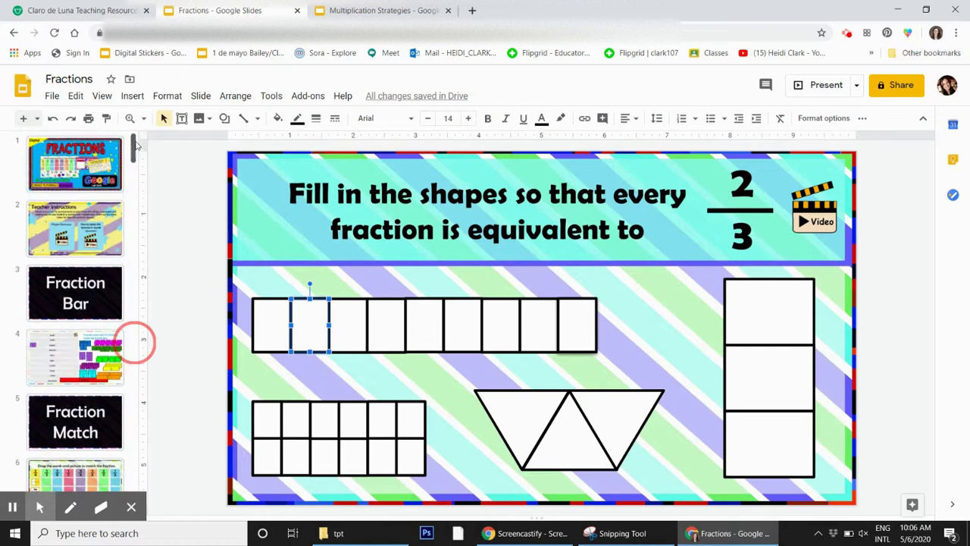
Go back through Teacher instructions and Fraction Bar slides to slide 4 and drag a purple 1/8 piece into the stack
left_click(107, 234)
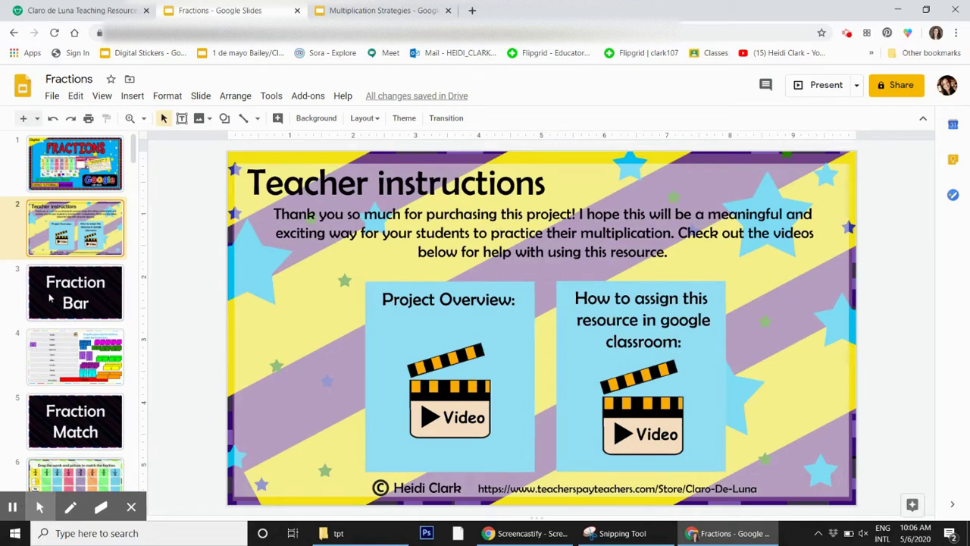
left_click(50, 299)
left_click(57, 346)
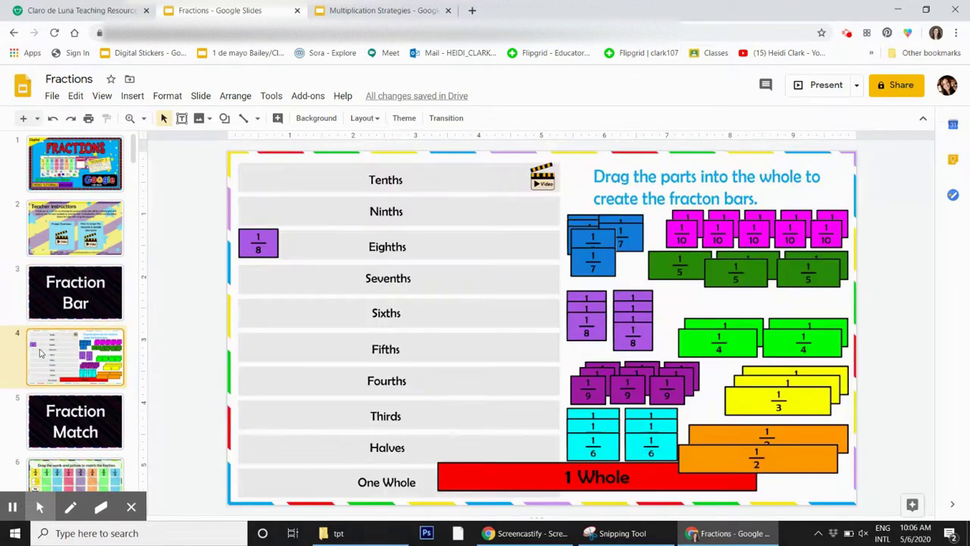
left_click_drag(251, 254, 577, 337)
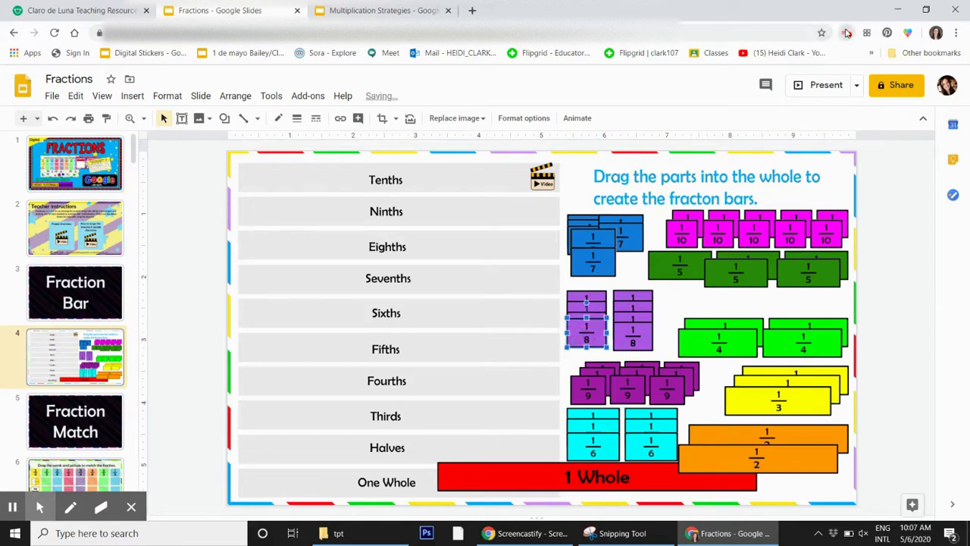